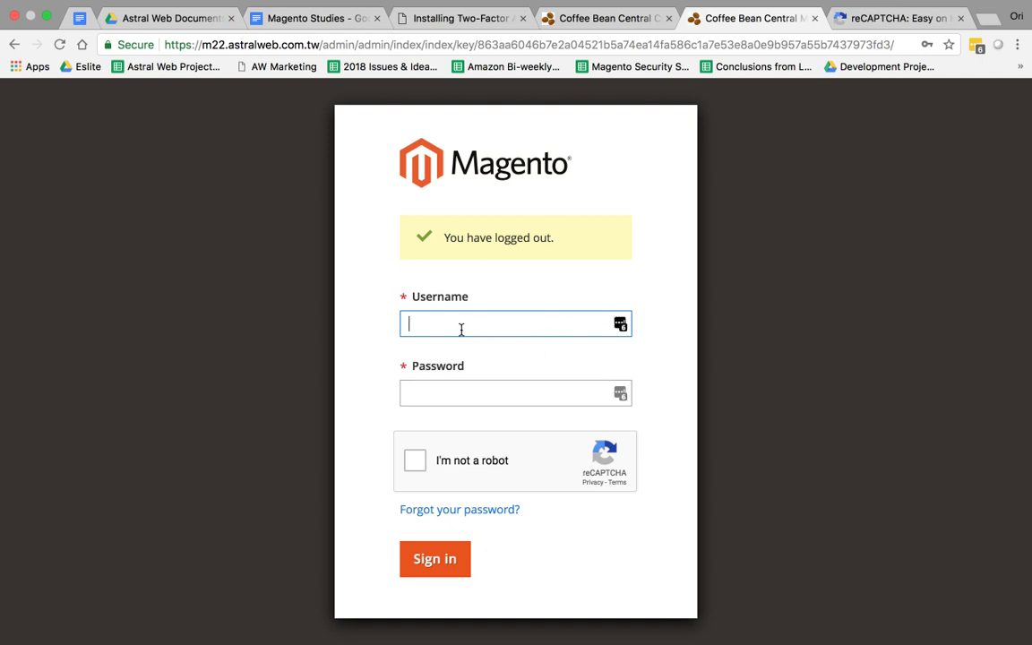
# Sign in to Magento Admin with the admin username and password, passing the I'm not a robot check.
pyautogui.write('astralwebqa')
pyautogui.press('Tab')
pyautogui.write('•••••')
pyautogui.press('super+a')
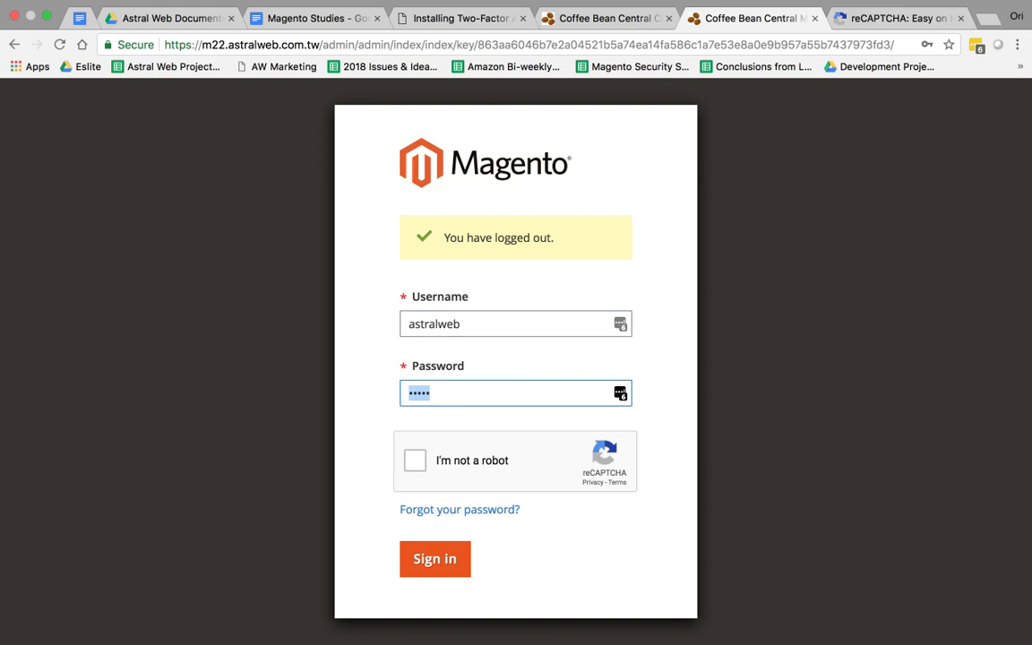
pyautogui.write('•••••••')
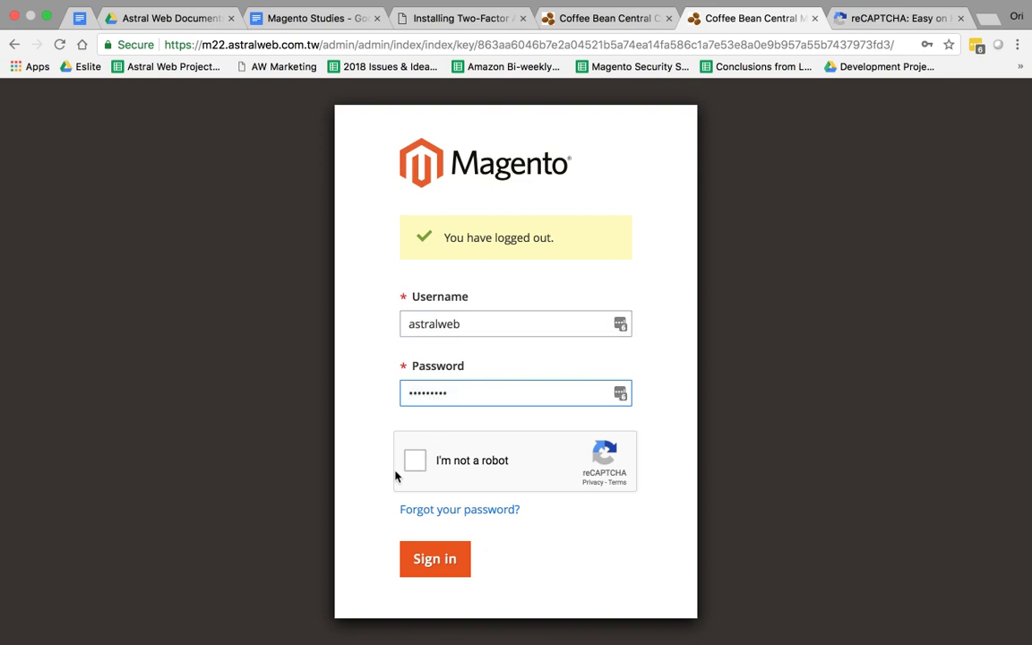
pyautogui.click(413, 462)
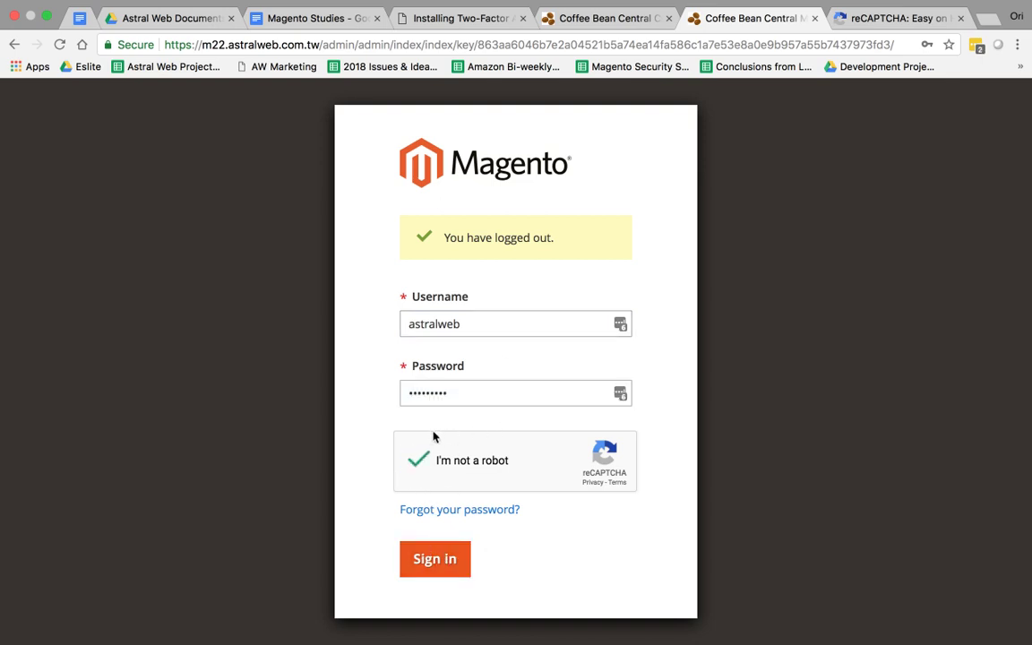
pyautogui.click(448, 562)
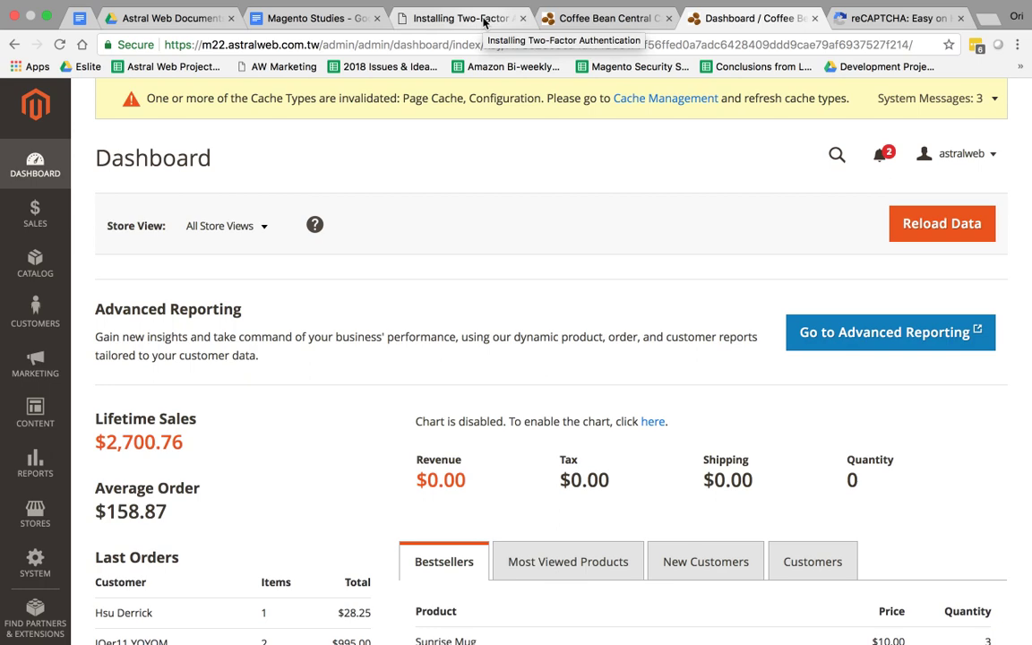
# Expand Step 1 of the Two-Factor guide to show the composer require msp/twofactorauth:3.0.0 command.
pyautogui.click(483, 20)
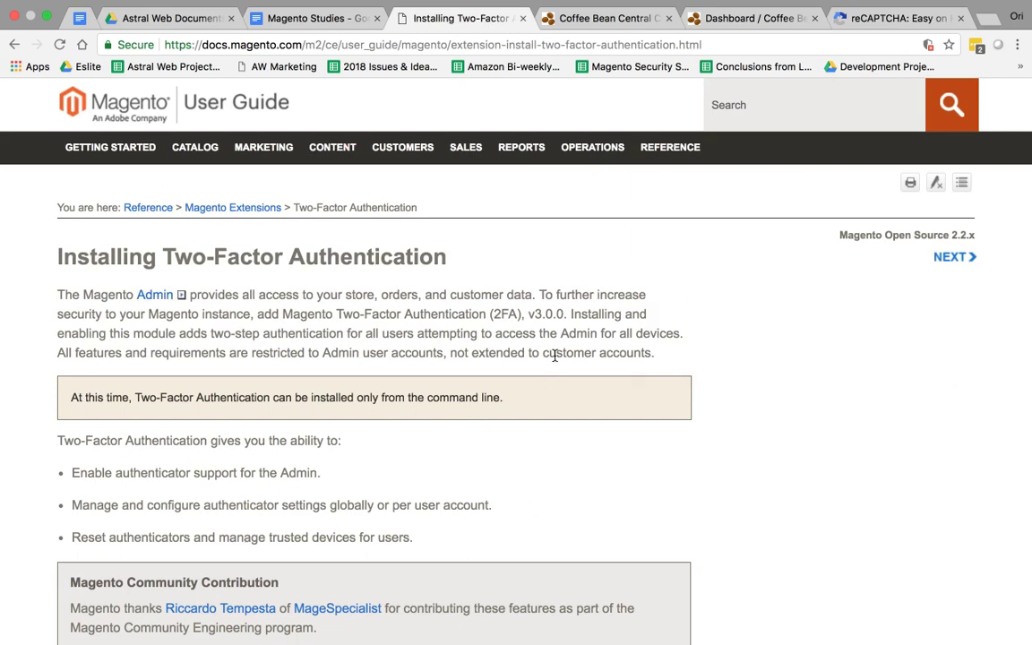
pyautogui.scroll(-5, 557, 396)
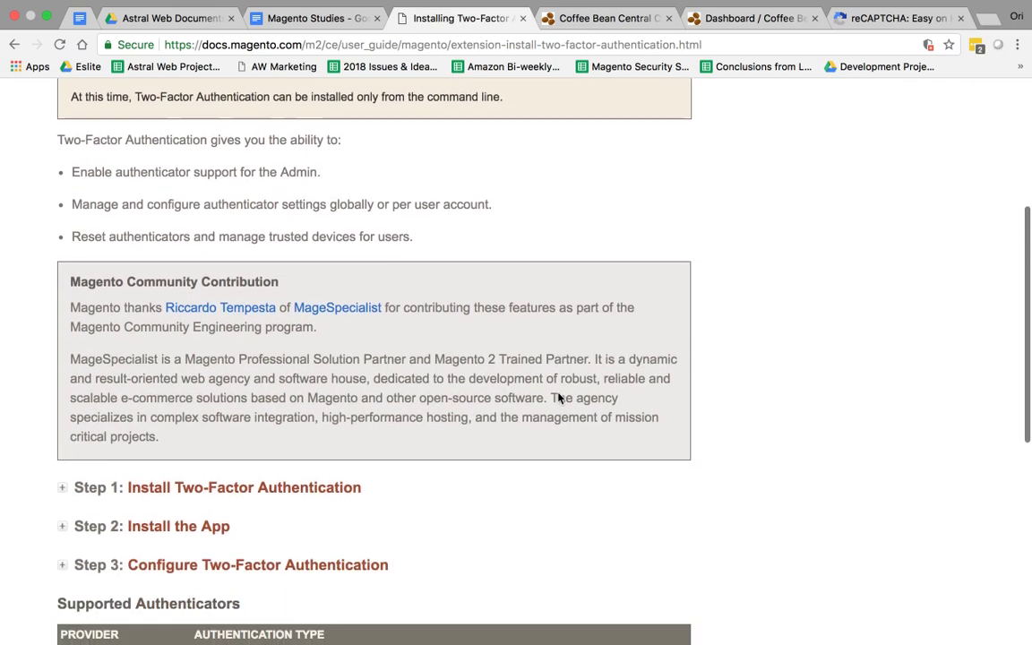
pyautogui.click(309, 383)
pyautogui.scroll(-2, 403, 390)
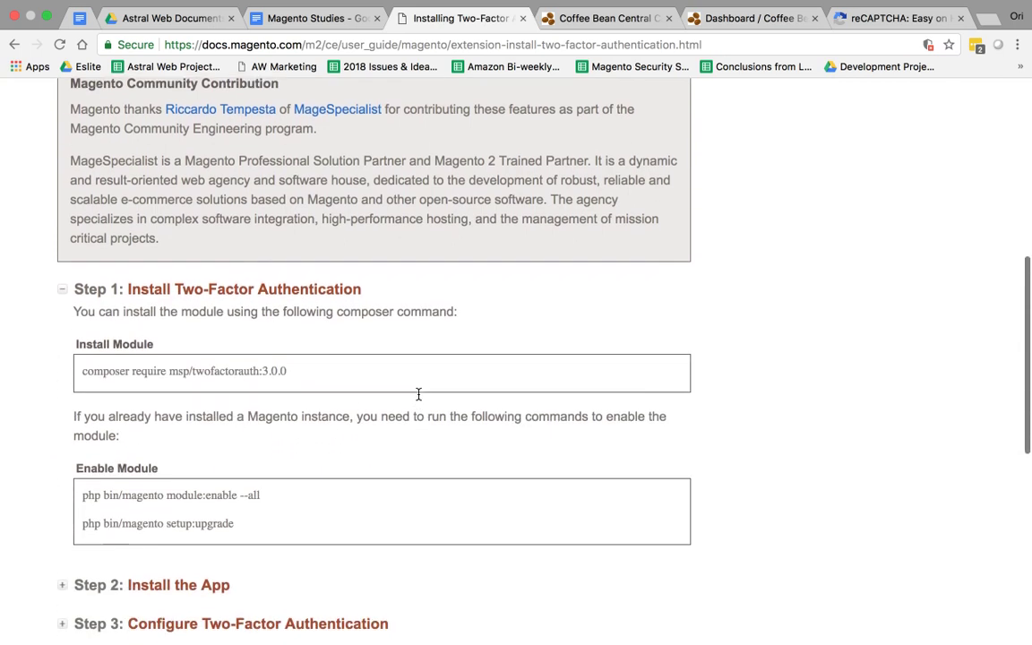
pyautogui.scroll(-2, 386, 339)
pyautogui.moveTo(81, 220)
pyautogui.mouseDown()
pyautogui.moveTo(278, 220)
pyautogui.moveTo(84, 216)
pyautogui.mouseUp()
pyautogui.click(293, 228)
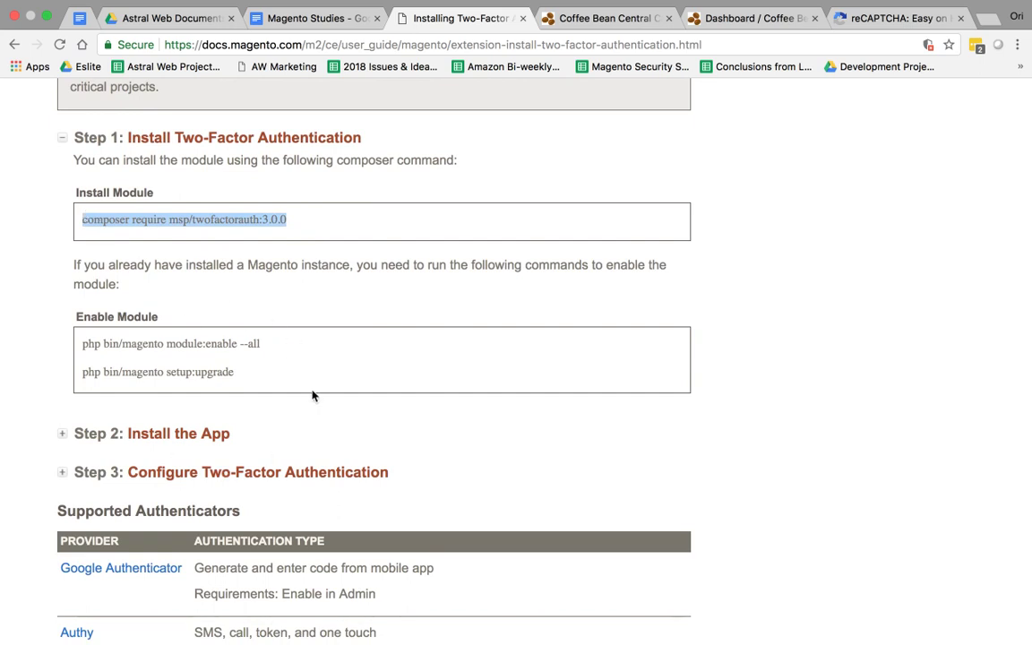
pyautogui.click(293, 355)
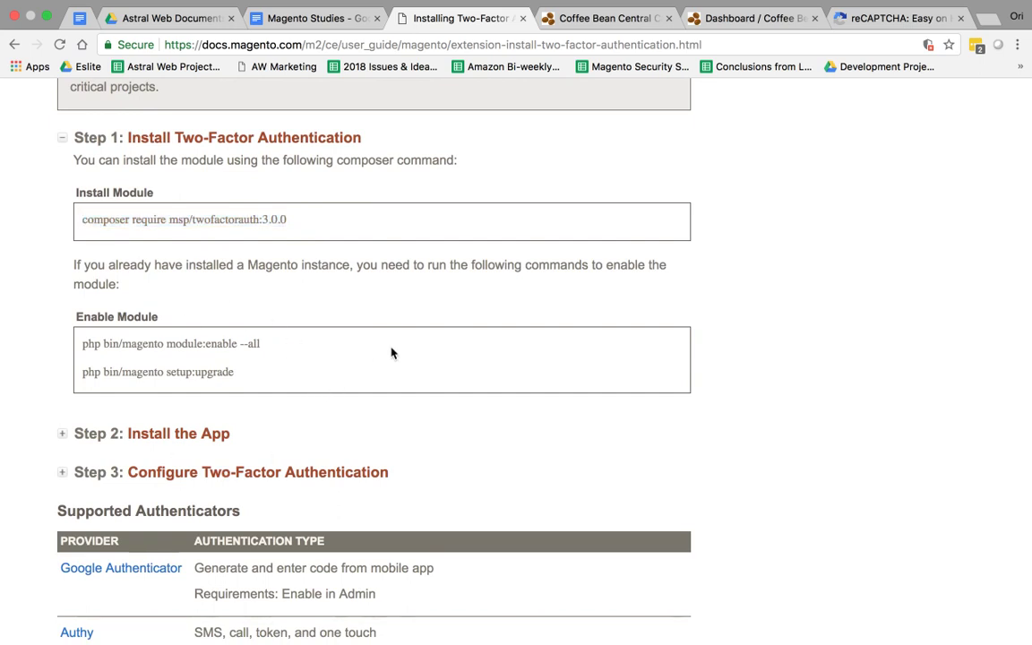
# Navigate to Stores > Configuration > Security > Google reCaptcha in the admin.
pyautogui.click(734, 18)
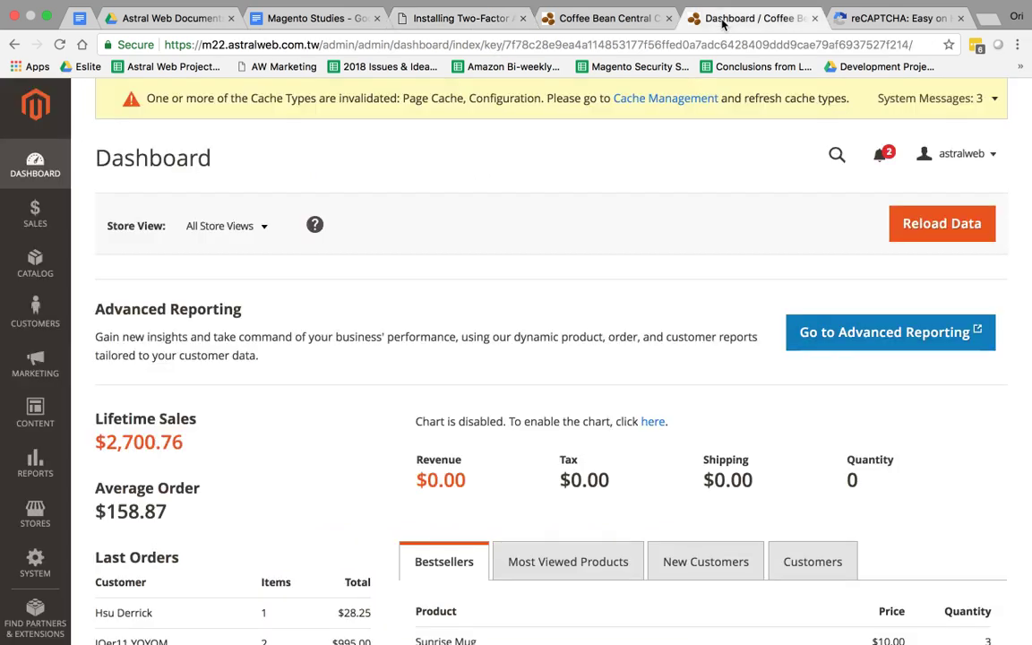
pyautogui.click(34, 513)
pyautogui.click(161, 248)
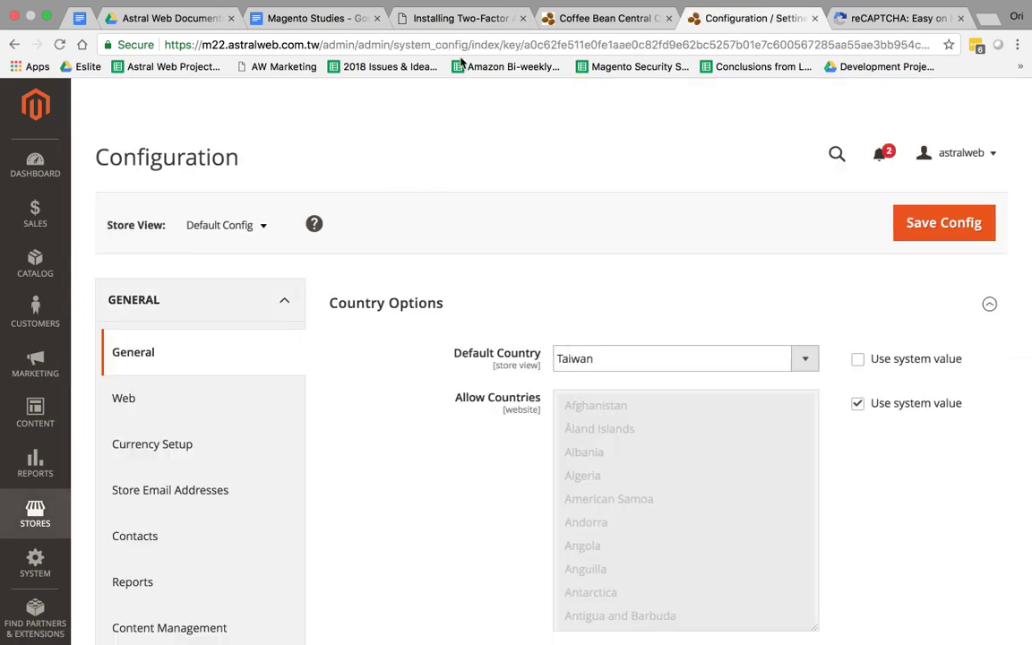
pyautogui.click(426, 19)
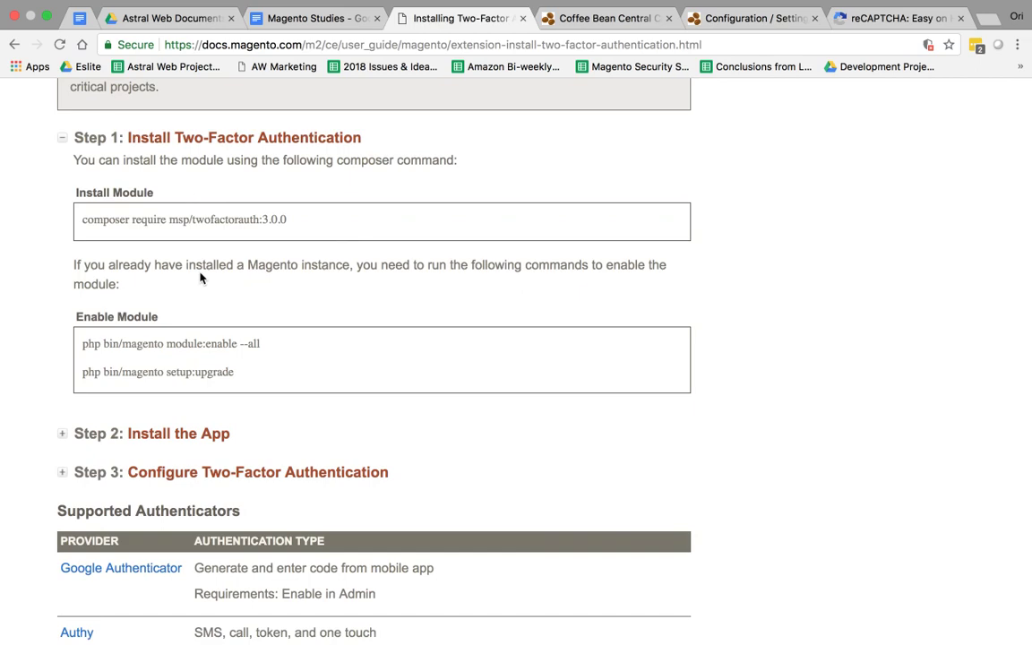
pyautogui.click(718, 21)
pyautogui.scroll(-10, 299, 368)
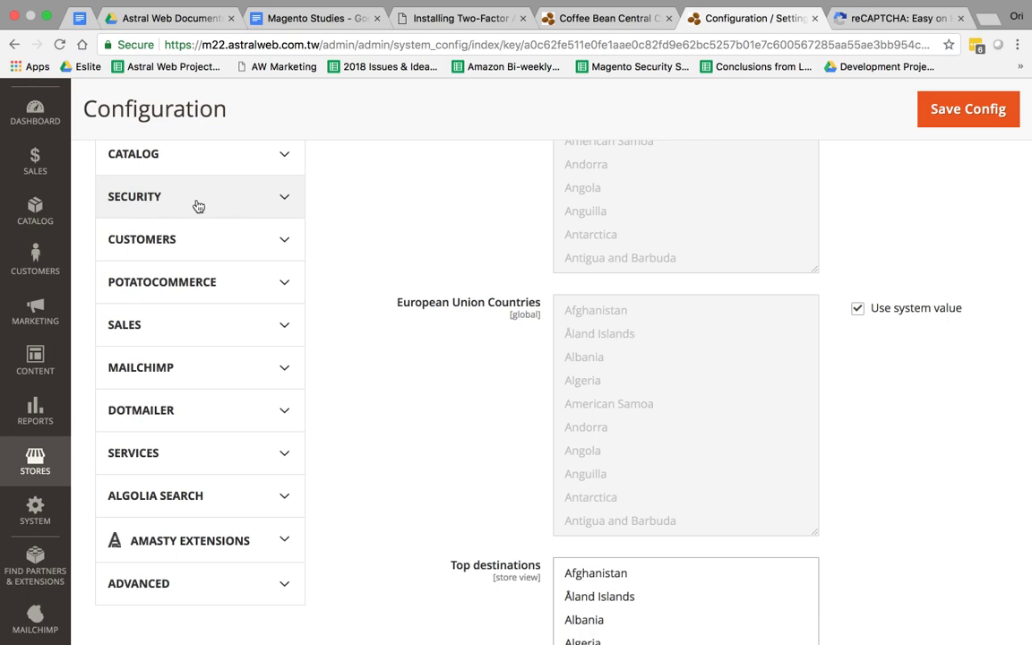
pyautogui.click(238, 206)
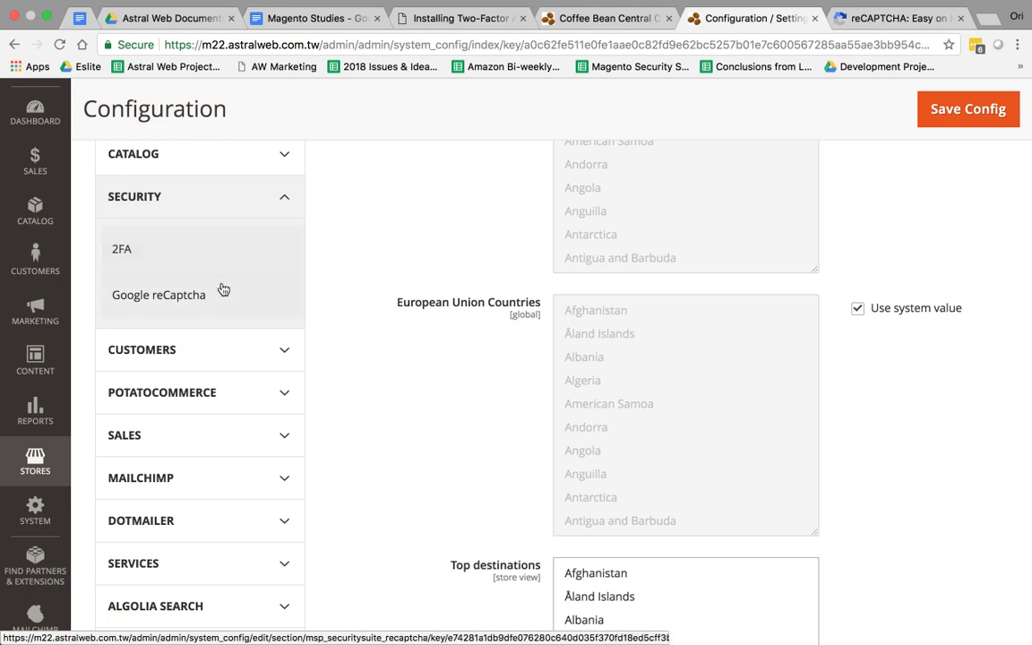
pyautogui.click(201, 307)
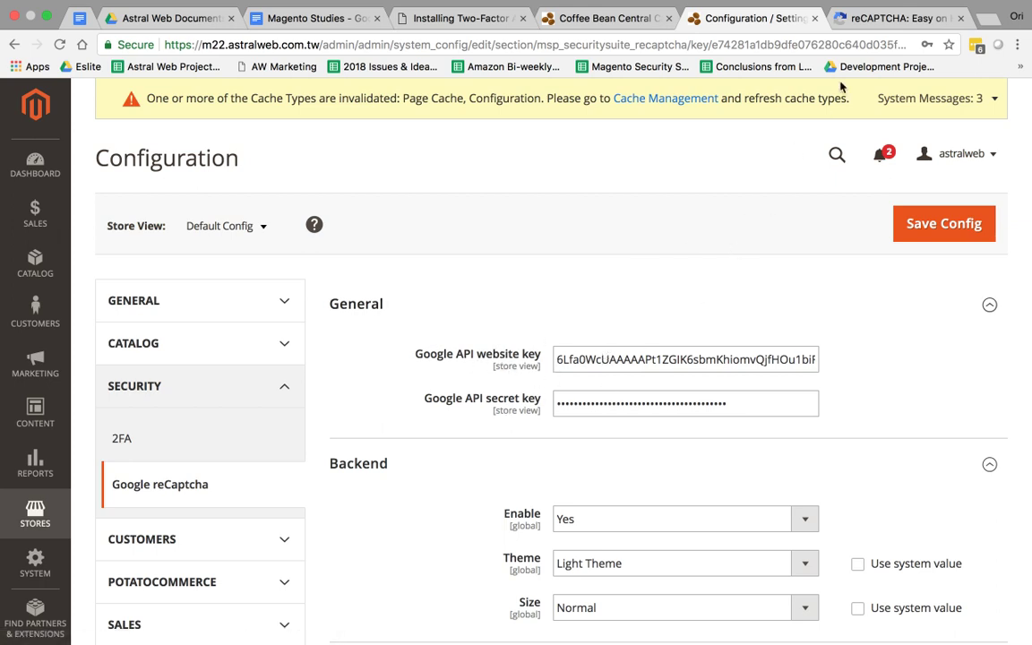
# On the reCAPTCHA Register a new site form, enter 'My Site' as the label.
pyautogui.click(887, 18)
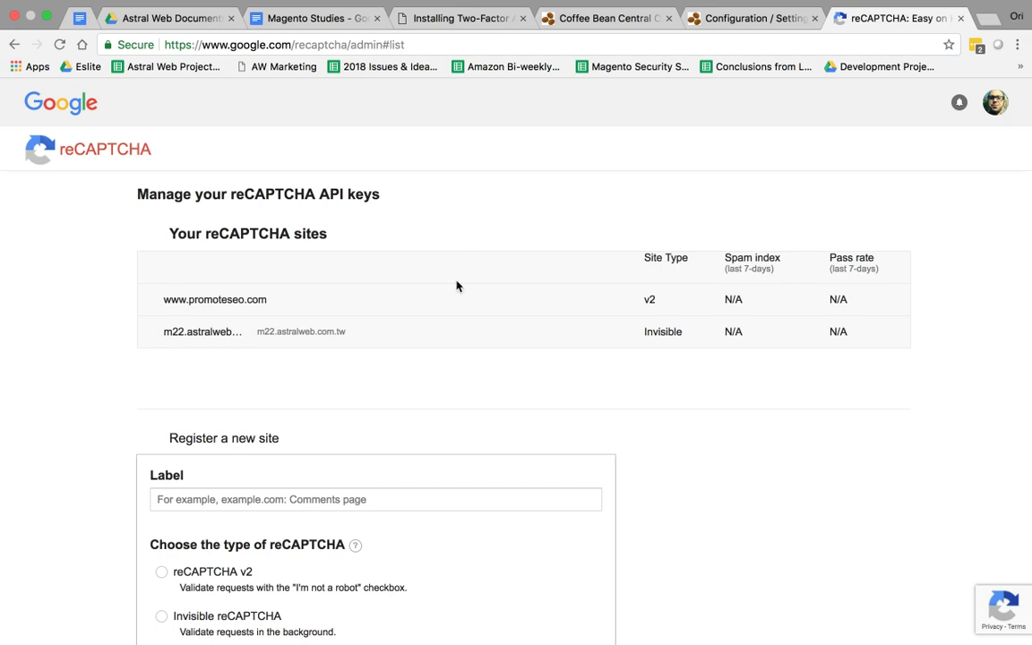
pyautogui.moveTo(177, 439); pyautogui.dragTo(281, 442)
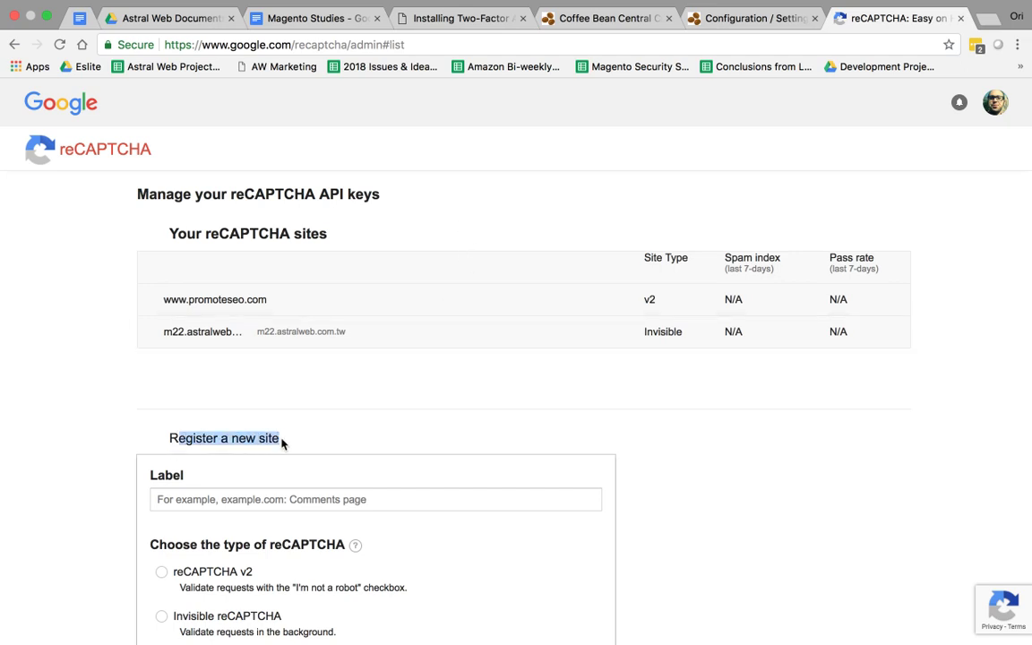
pyautogui.scroll(-4, 380, 421)
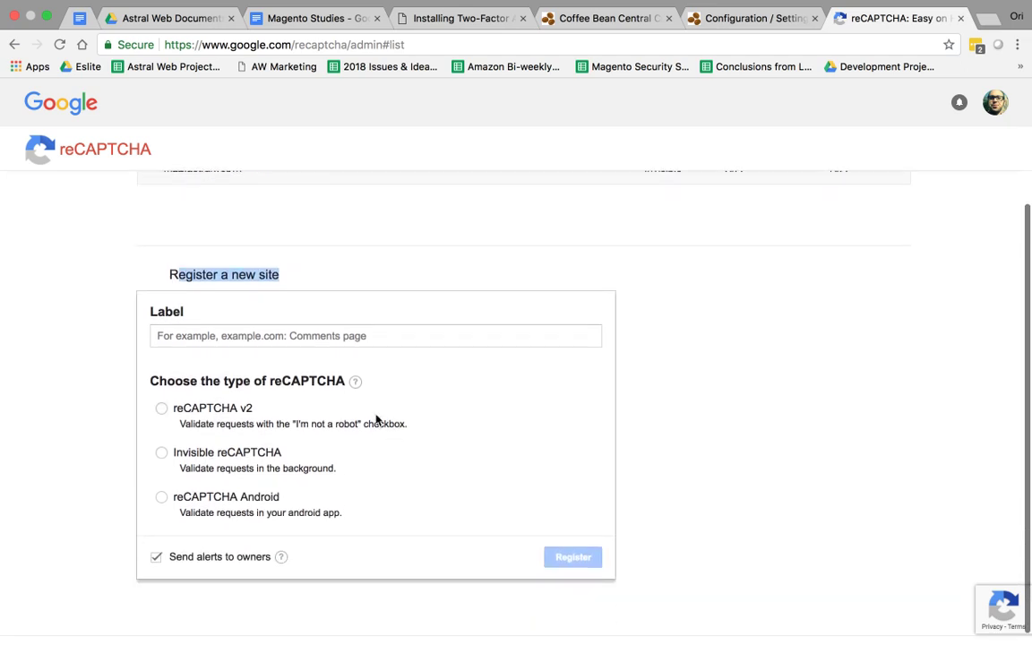
pyautogui.click(247, 336)
pyautogui.write('My Site')
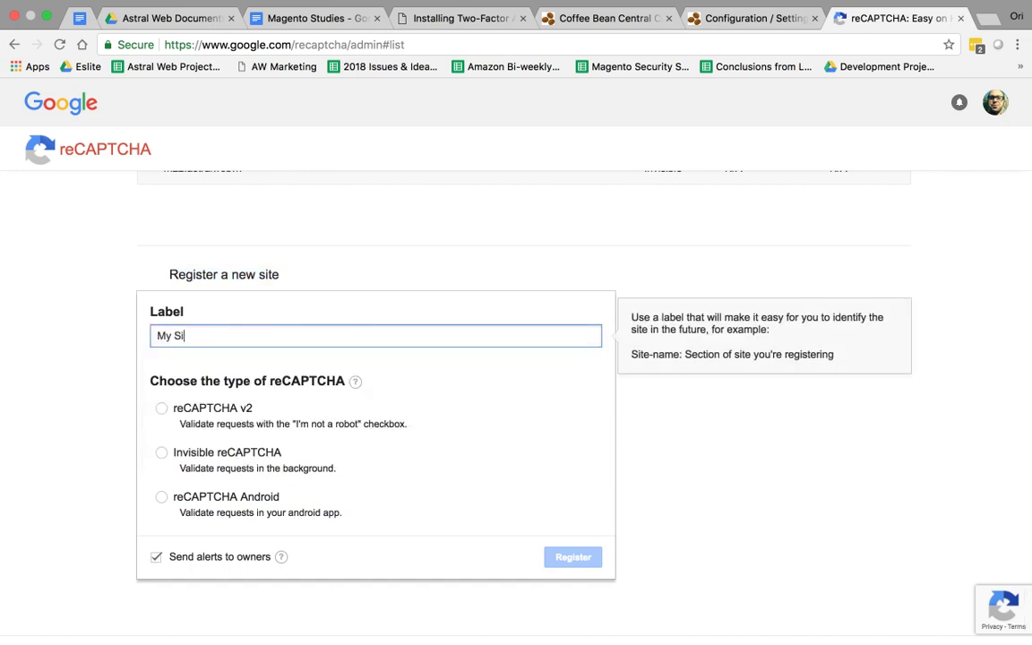
pyautogui.click(104, 339)
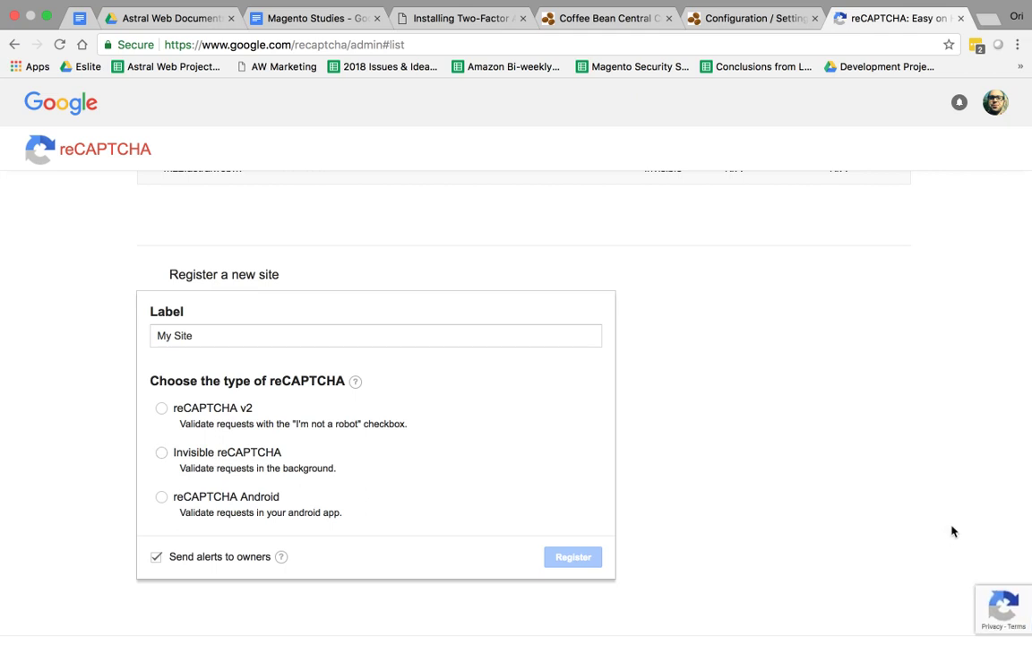
# Choose Invisible reCAPTCHA as the site type and enter mysite.com as the domain.
pyautogui.click(231, 453)
pyautogui.scroll(-3, 99, 426)
pyautogui.click(269, 472)
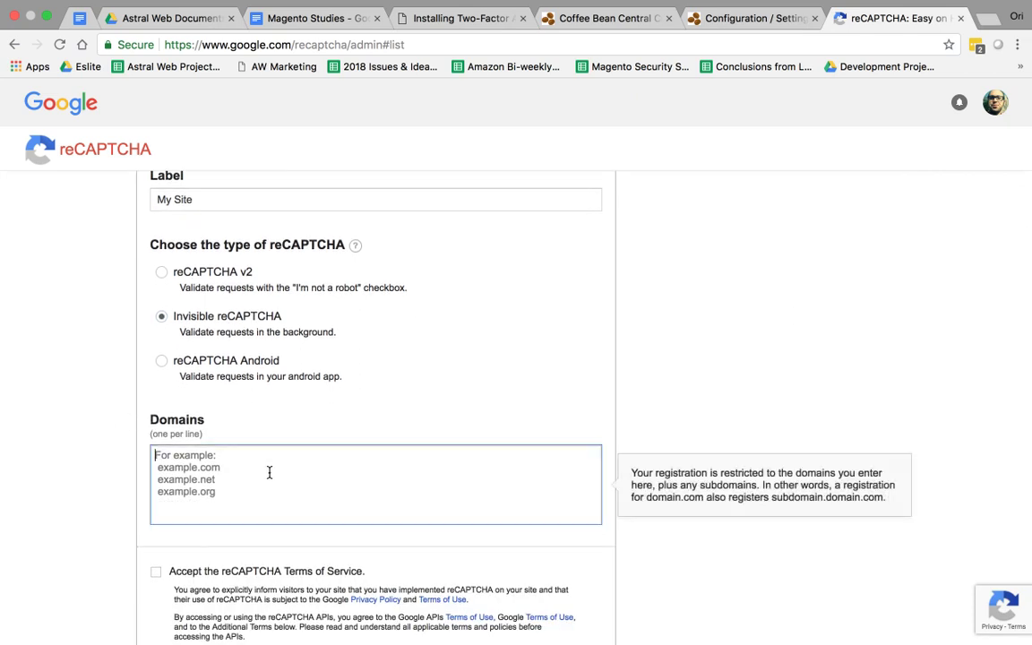
pyautogui.write('m22')
pyautogui.press('super+a')
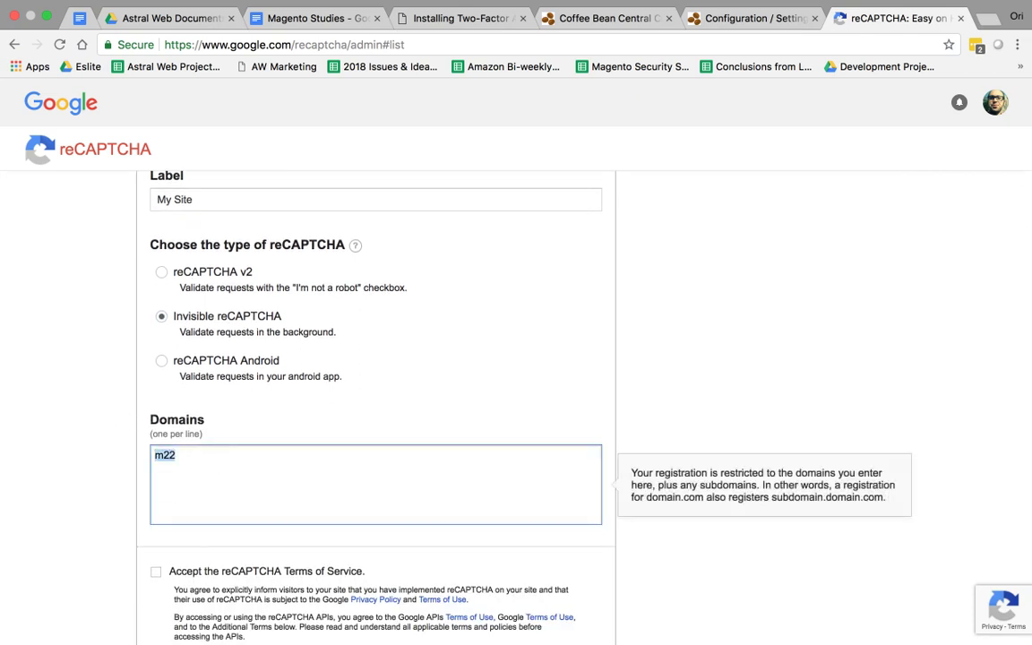
pyautogui.write('mysite.com')
pyautogui.click(95, 482)
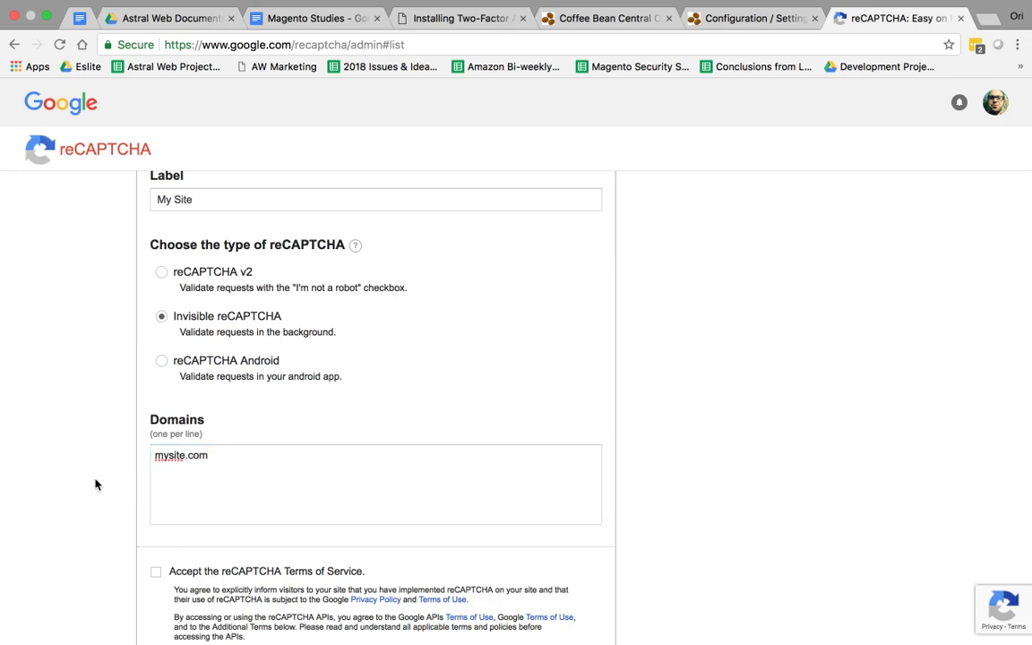
pyautogui.scroll(-5, 102, 358)
pyautogui.scroll(10, 340, 477)
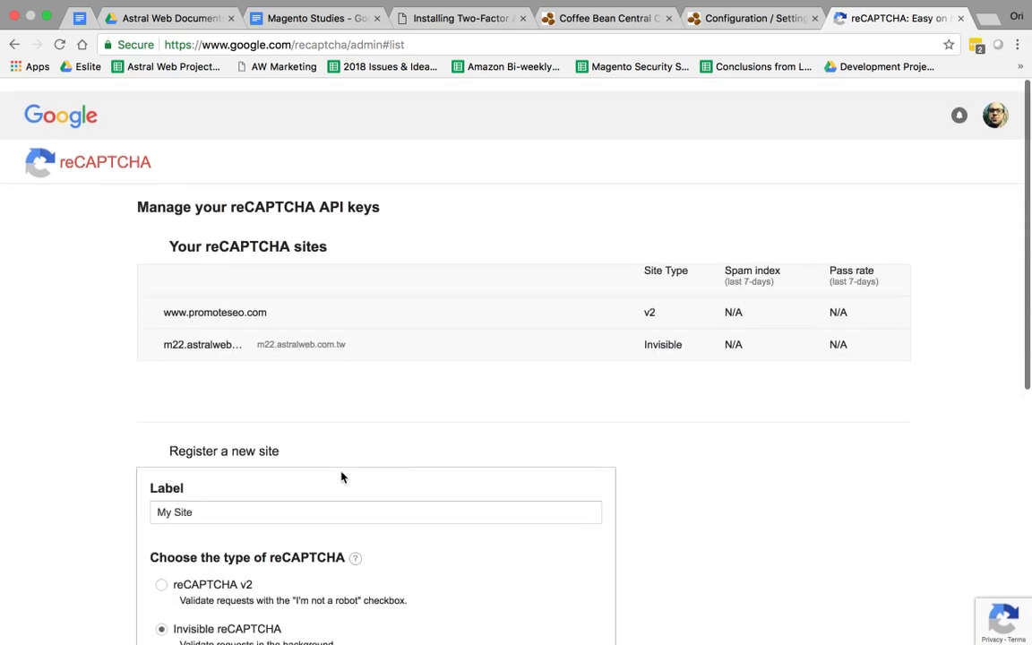
pyautogui.click(221, 329)
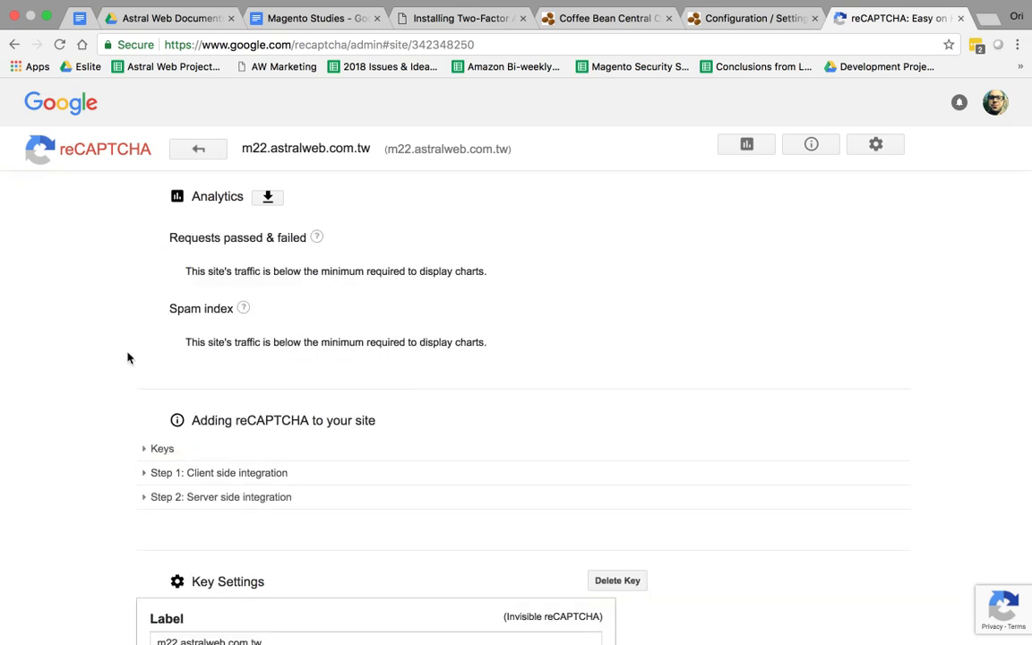
pyautogui.click(142, 475)
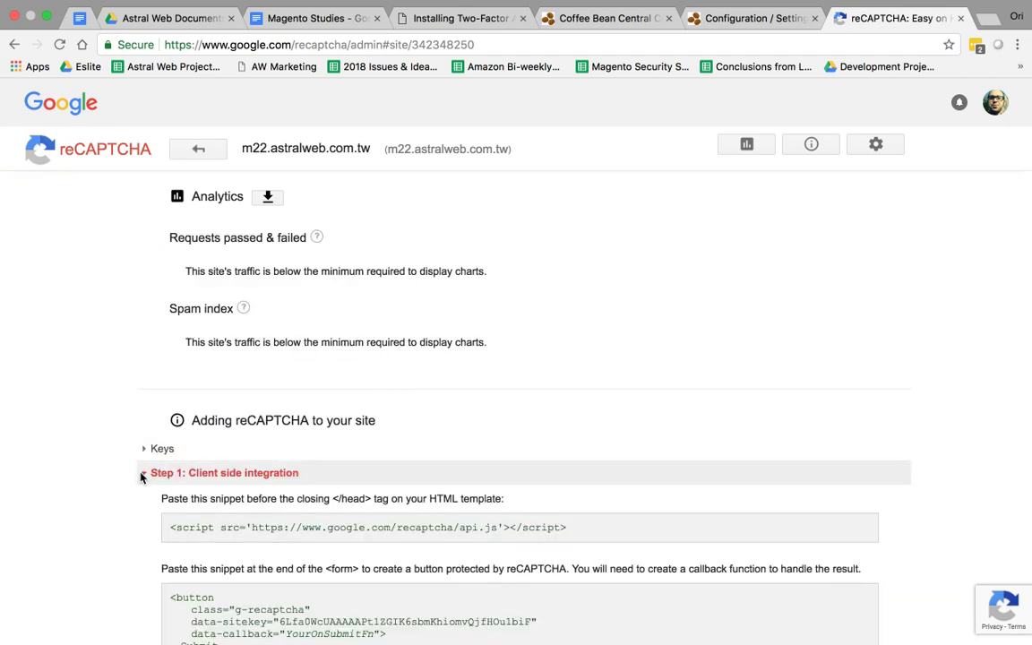
pyautogui.scroll(-2, 142, 477)
pyautogui.click(143, 380)
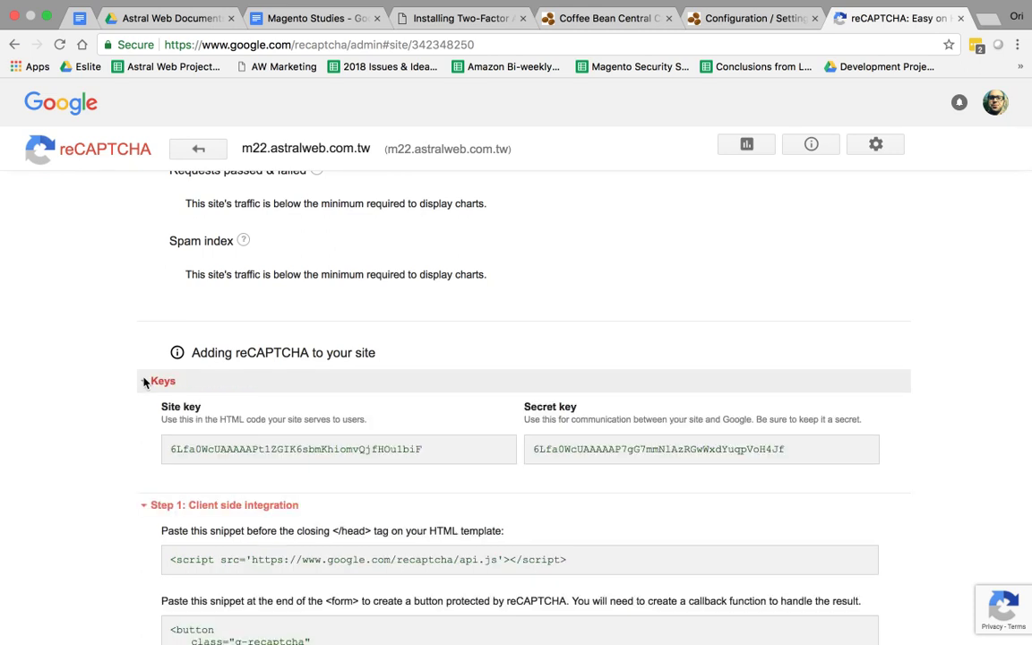
pyautogui.scroll(-1, 143, 394)
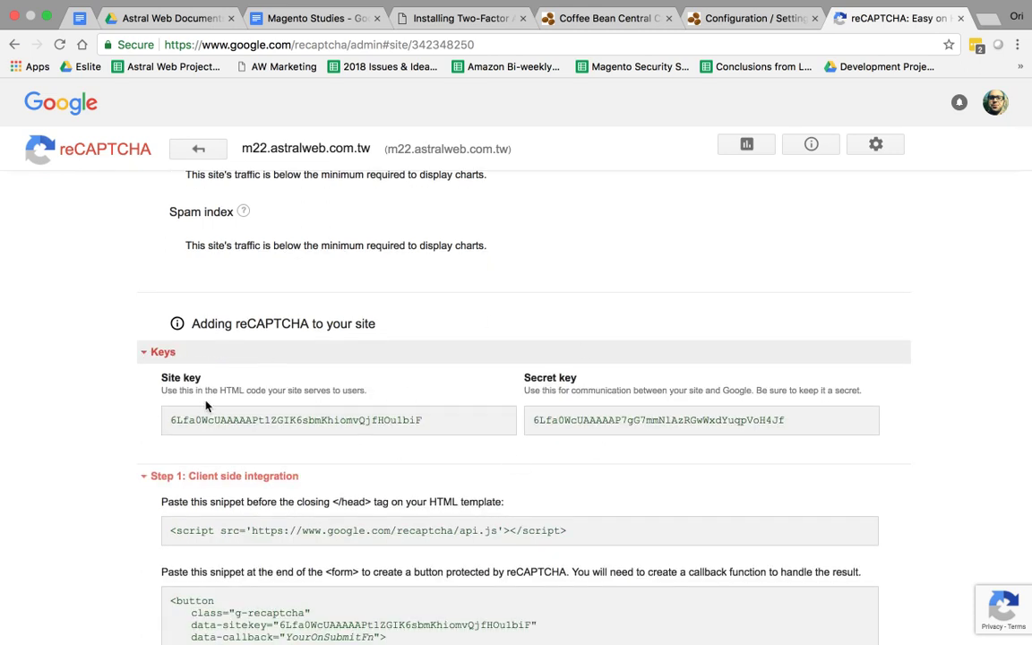
pyautogui.moveTo(184, 419); pyautogui.dragTo(426, 419)
pyautogui.moveTo(533, 420); pyautogui.dragTo(727, 419)
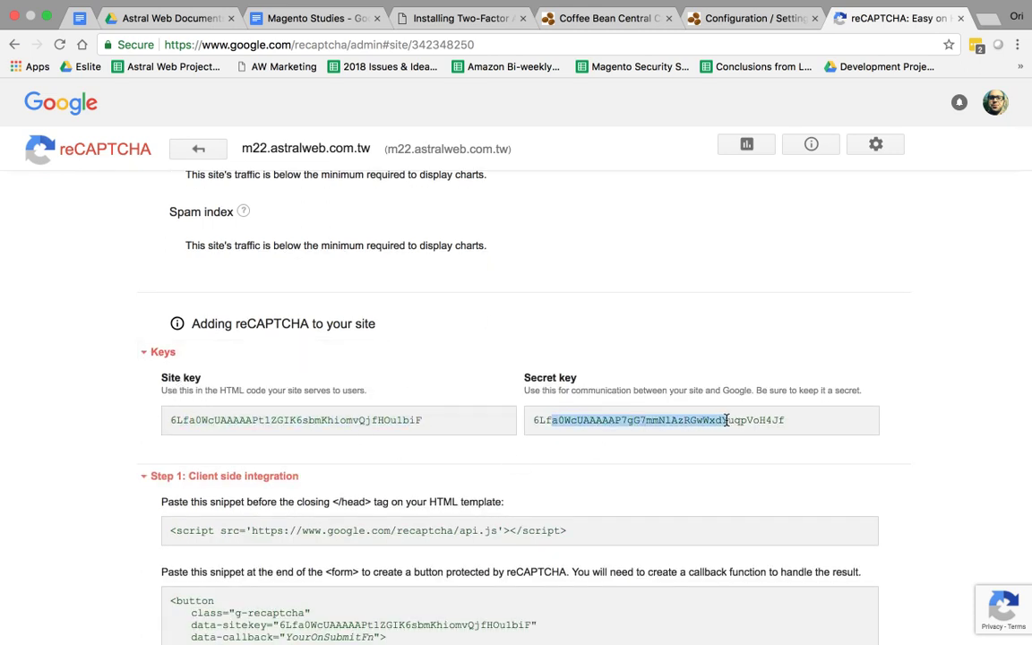
pyautogui.click(778, 420)
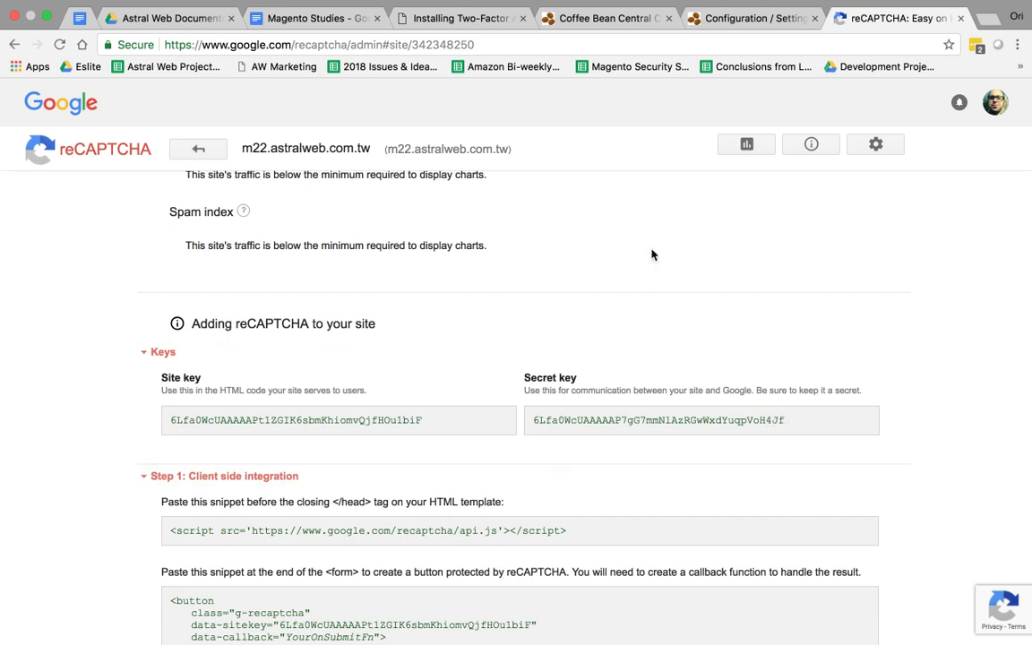
pyautogui.moveTo(196, 419); pyautogui.dragTo(452, 420)
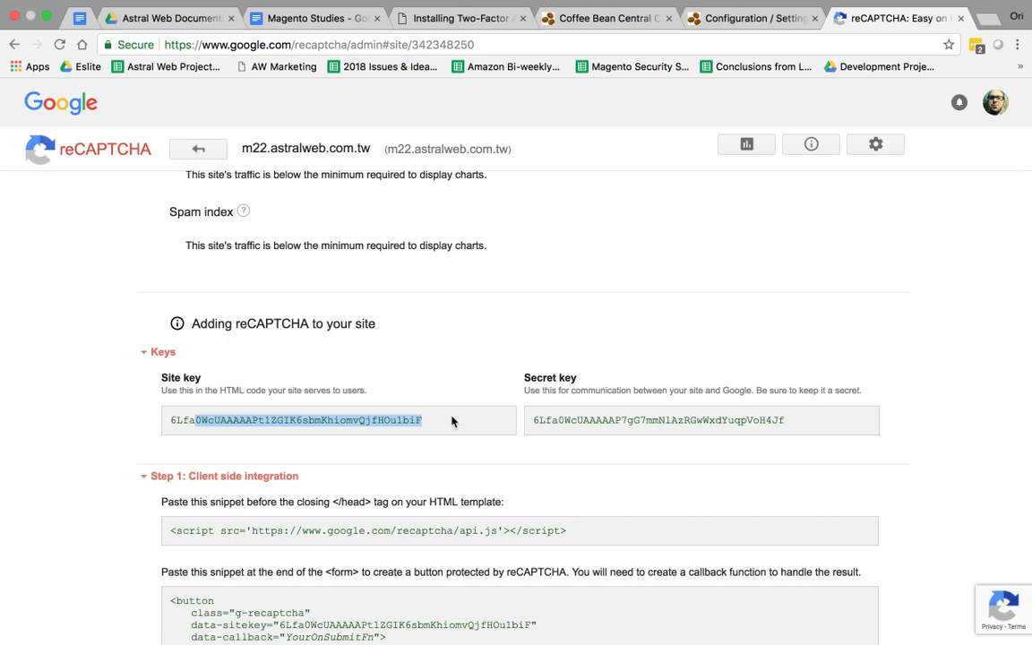
pyautogui.doubleClick(258, 417)
pyautogui.click(645, 17)
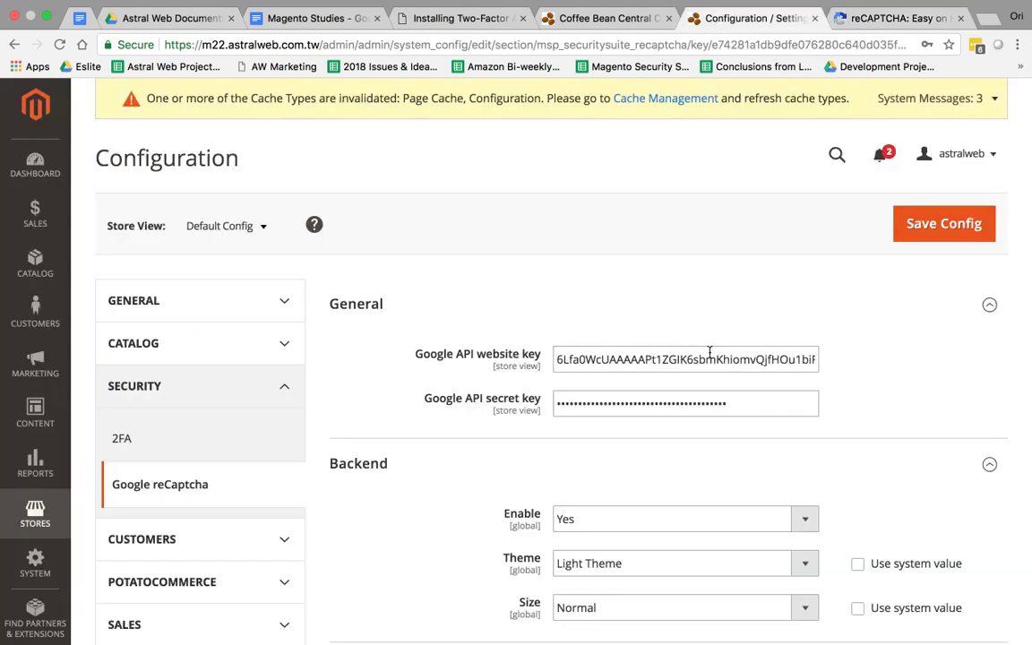
pyautogui.click(874, 20)
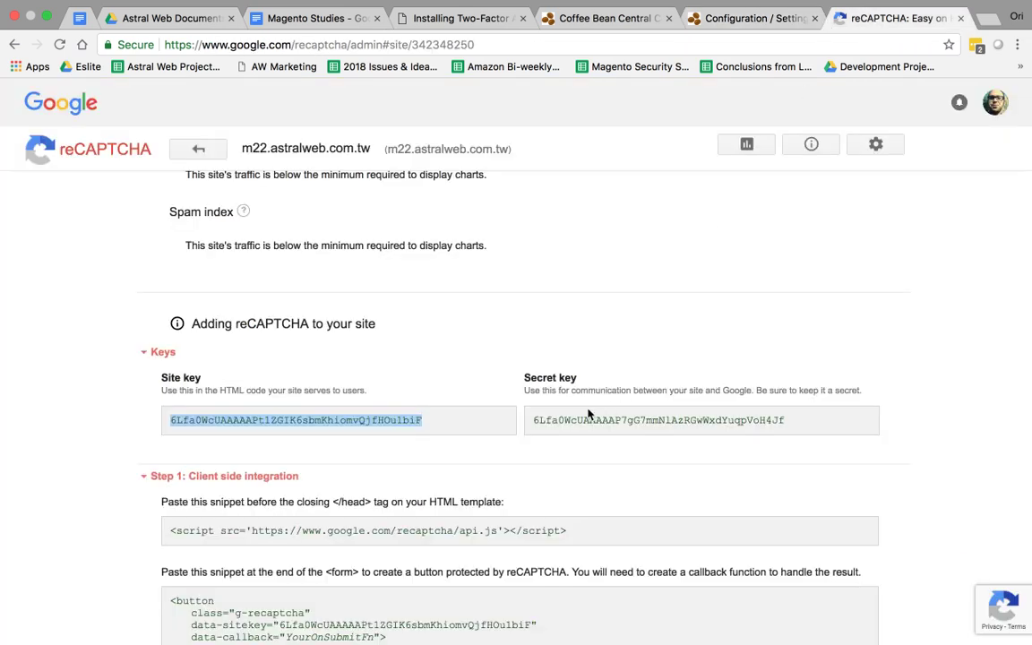
pyautogui.click(742, 419)
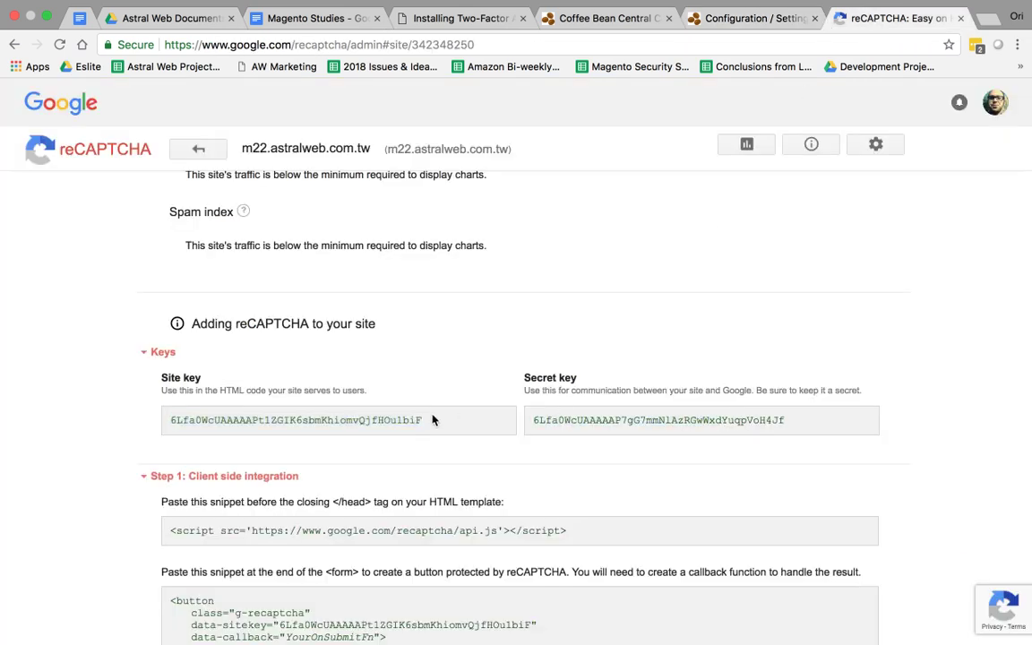
pyautogui.moveTo(369, 419); pyautogui.dragTo(707, 422)
pyautogui.click(707, 421)
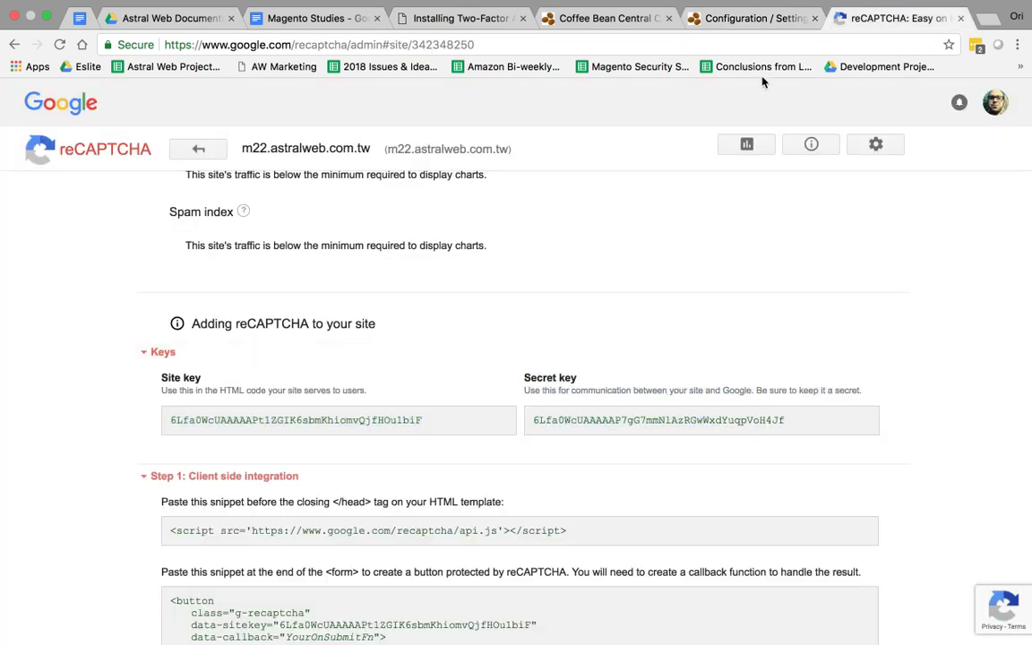
# Return to the Magento reCaptcha configuration and scroll down to the Backend settings.
pyautogui.click(640, 15)
pyautogui.hotkey('ctrl', 'Tab')
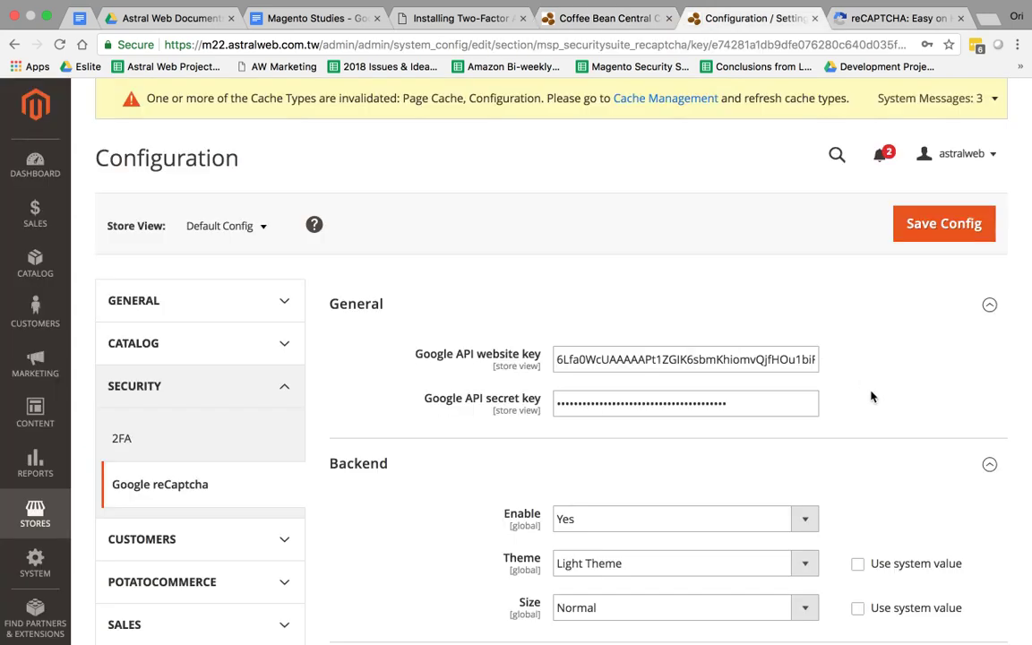
pyautogui.scroll(-3, 872, 396)
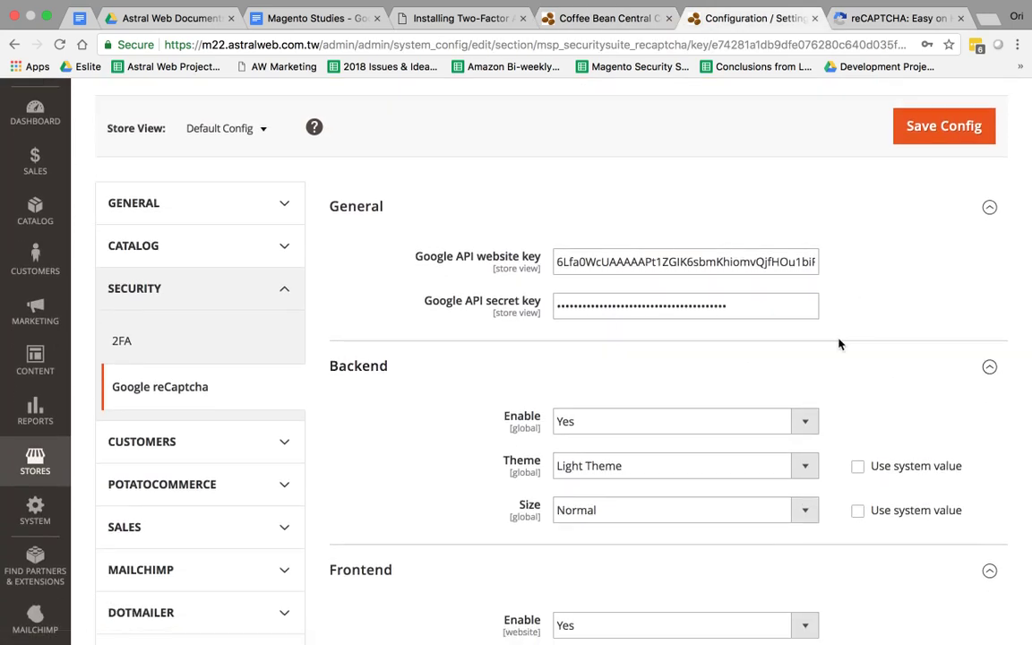
pyautogui.scroll(-3, 839, 344)
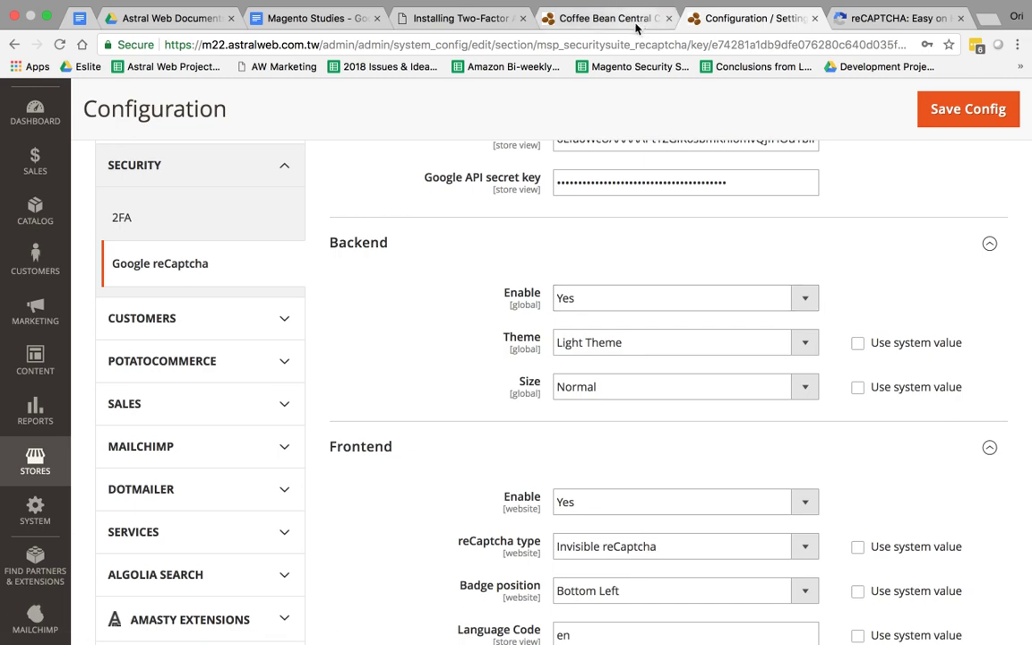
pyautogui.click(596, 18)
pyautogui.click(747, 18)
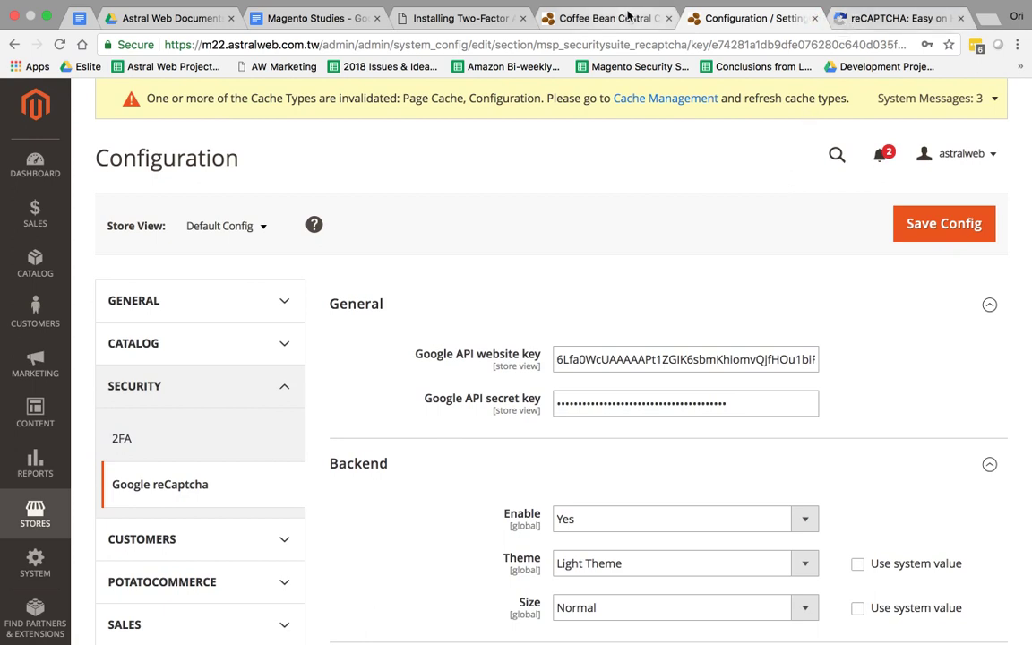
pyautogui.scroll(-4, 748, 390)
# Review the Backend Theme and Size options, keeping Light Theme and Normal size.
pyautogui.click(656, 367)
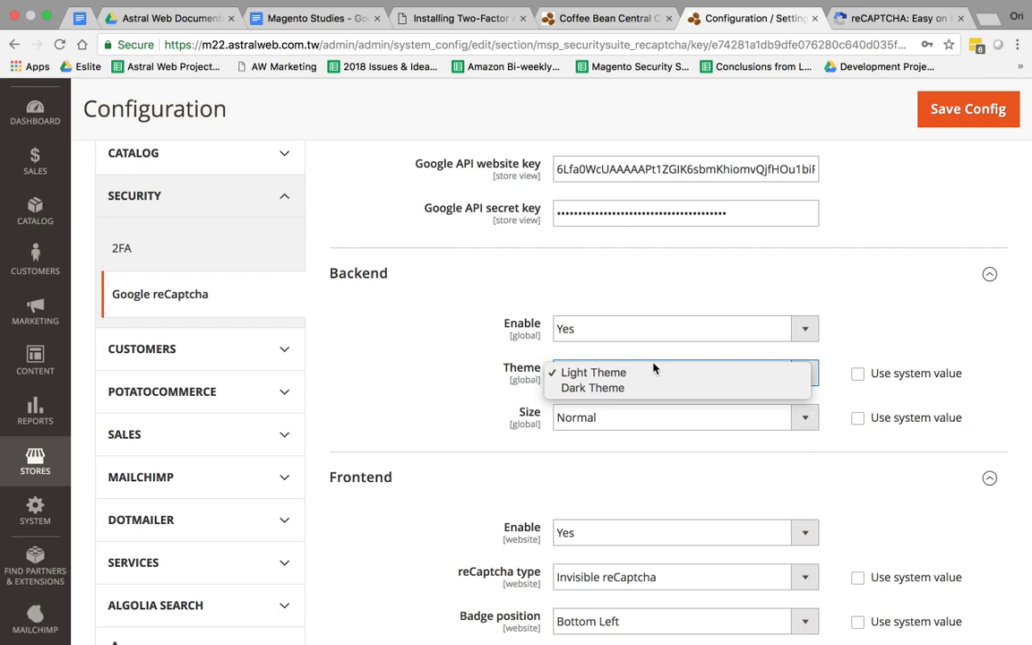
pyautogui.click(846, 22)
pyautogui.click(866, 20)
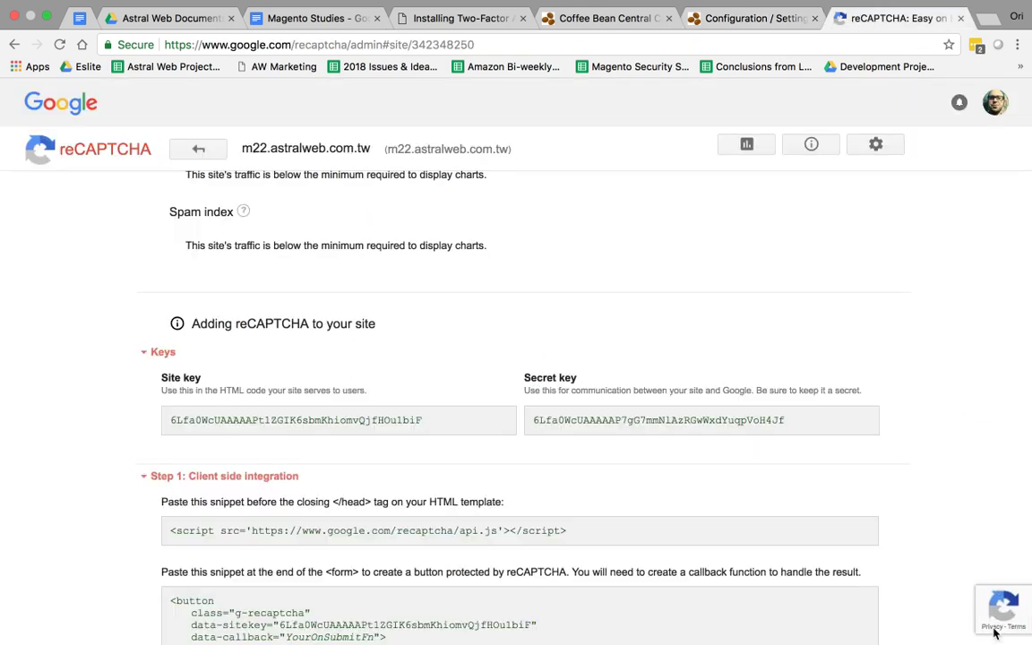
pyautogui.click(745, 20)
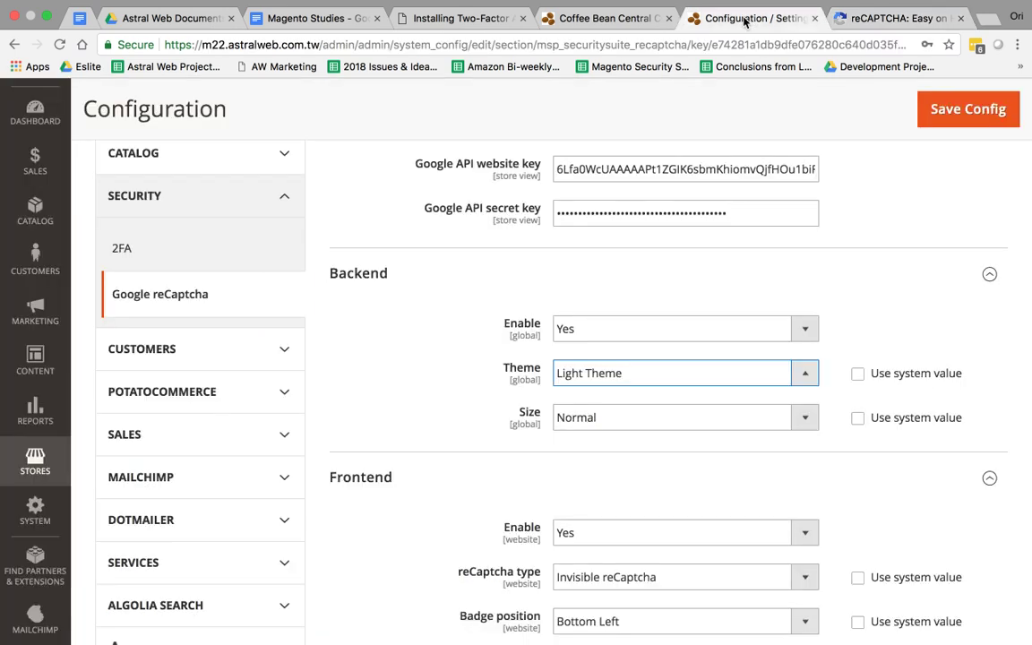
pyautogui.click(677, 416)
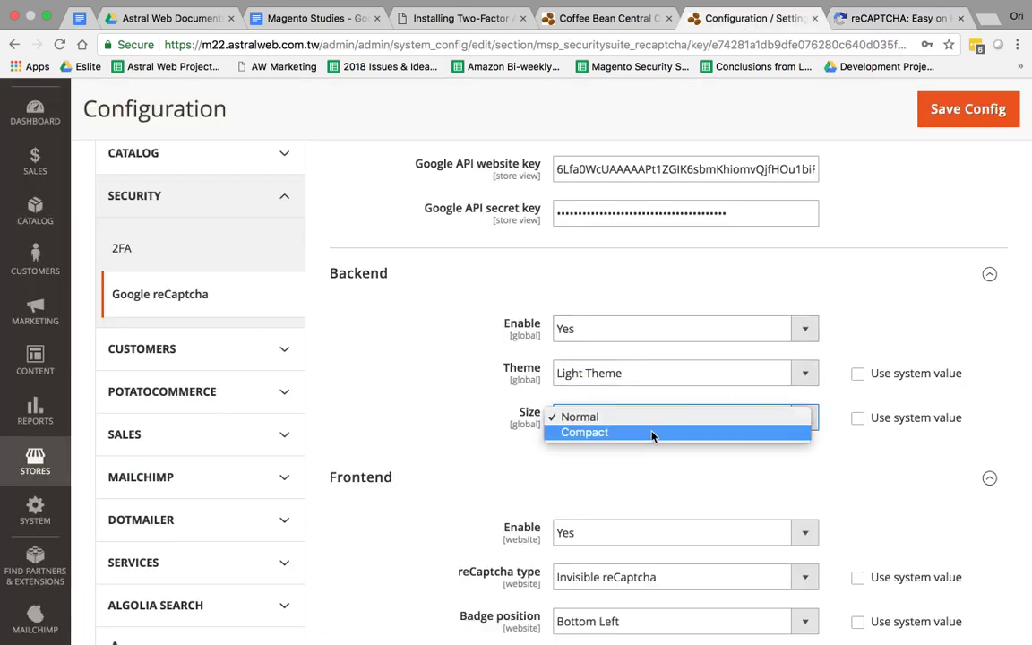
pyautogui.click(742, 416)
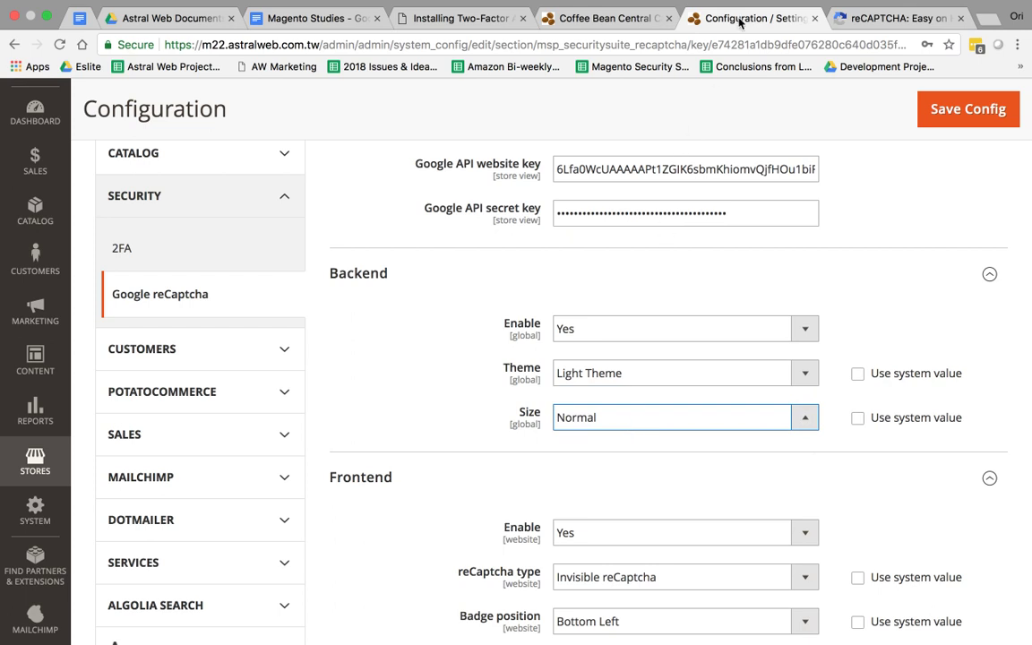
pyautogui.click(629, 418)
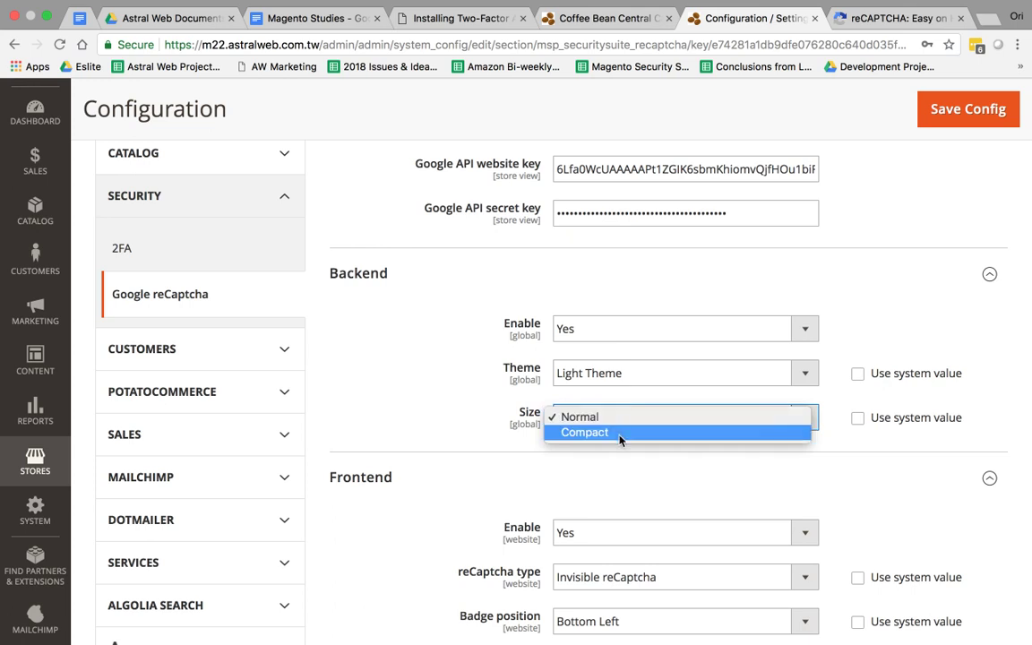
# Set the backend reCaptcha size to Compact.
pyautogui.click(620, 432)
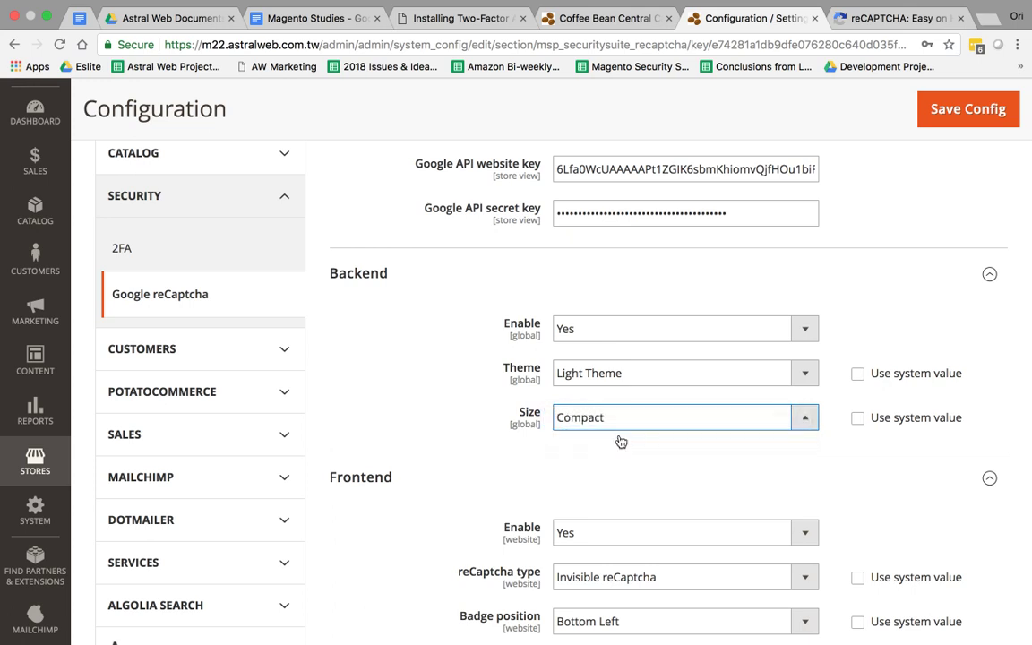
pyautogui.scroll(-3, 852, 313)
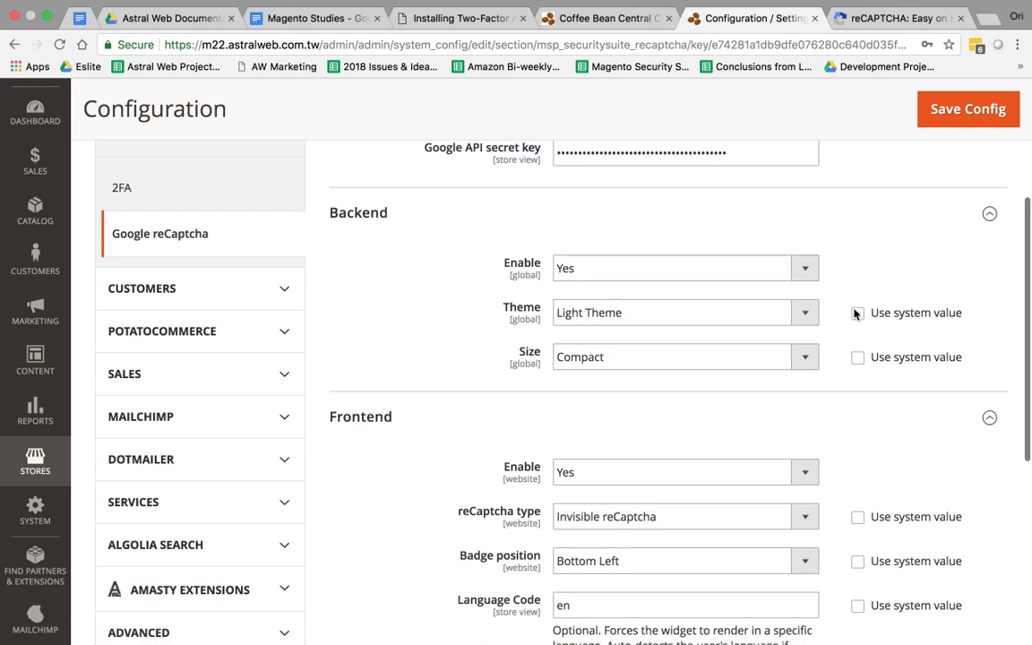
pyautogui.scroll(-5, 853, 310)
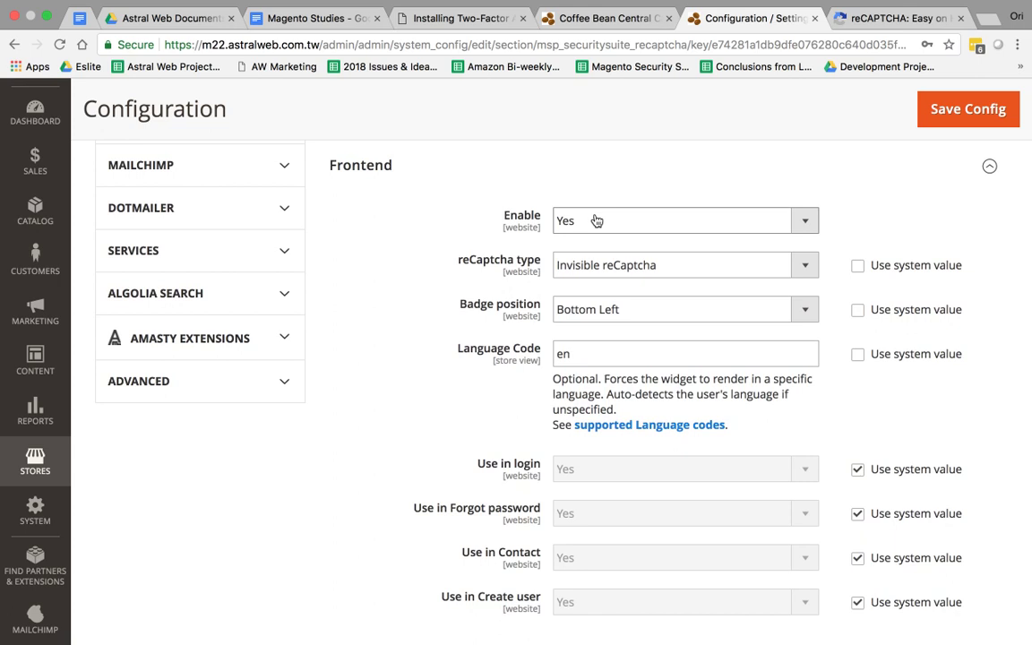
pyautogui.click(609, 264)
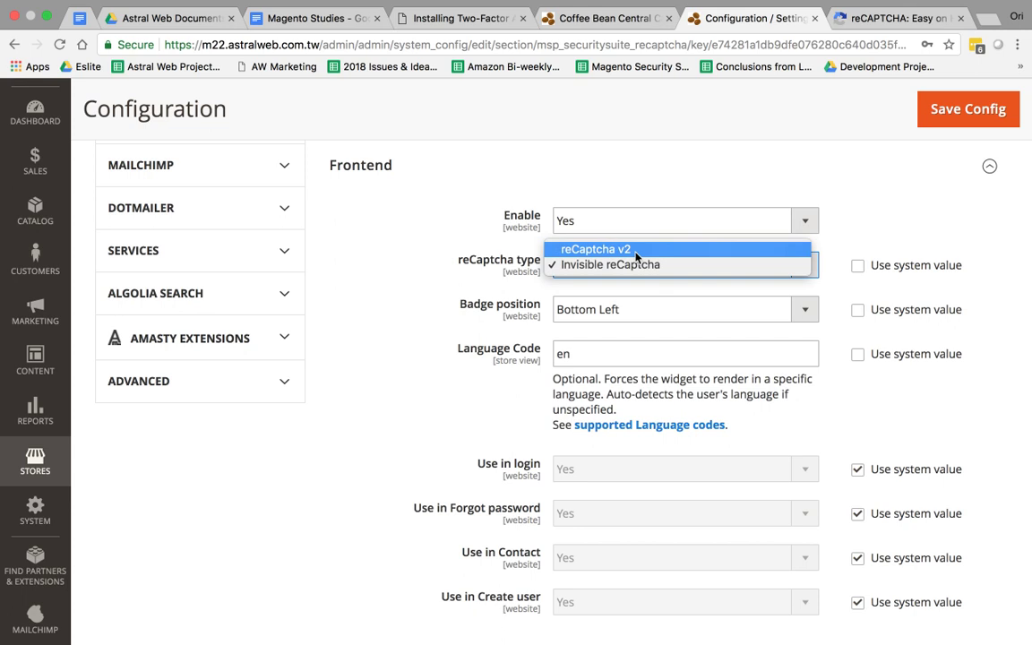
pyautogui.click(762, 20)
pyautogui.click(882, 20)
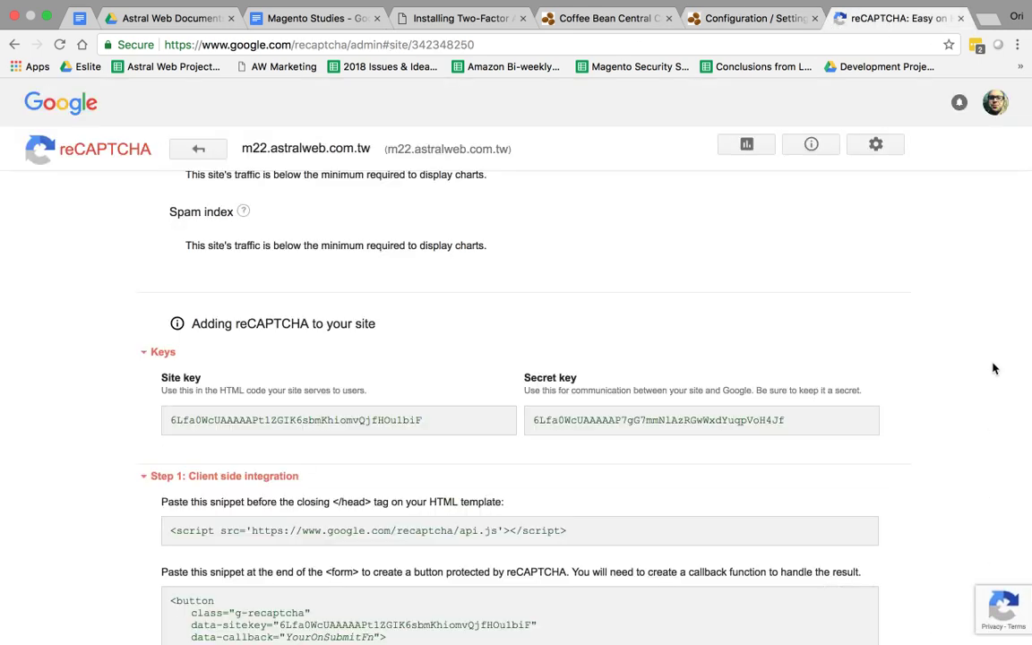
pyautogui.click(753, 20)
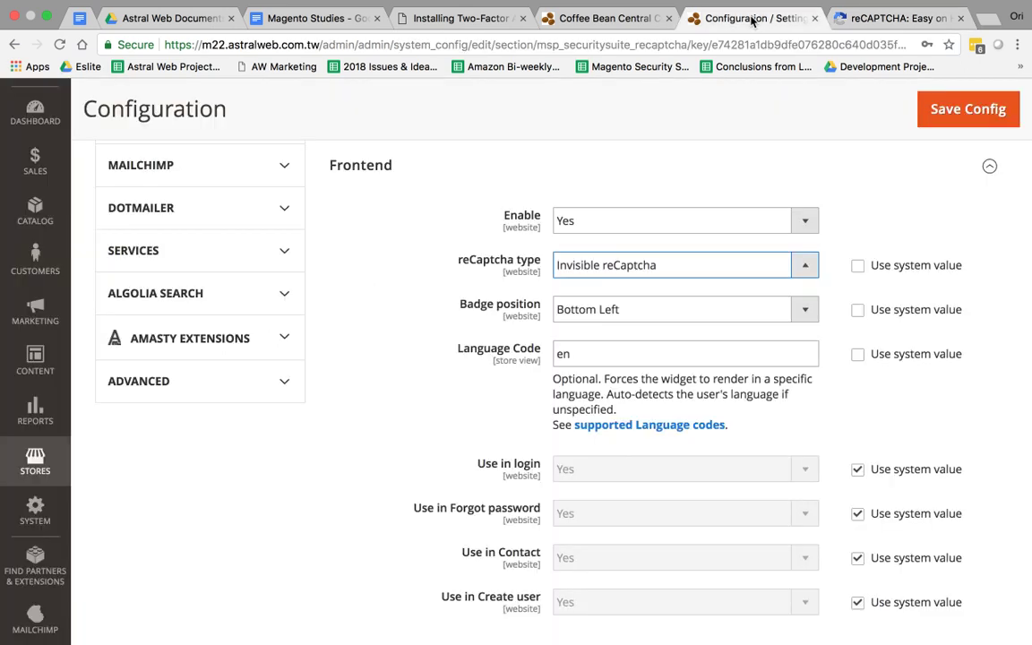
# Keep the frontend type as Invisible reCaptcha and set the badge position to Bottom Right.
pyautogui.click(636, 272)
pyautogui.click(621, 244)
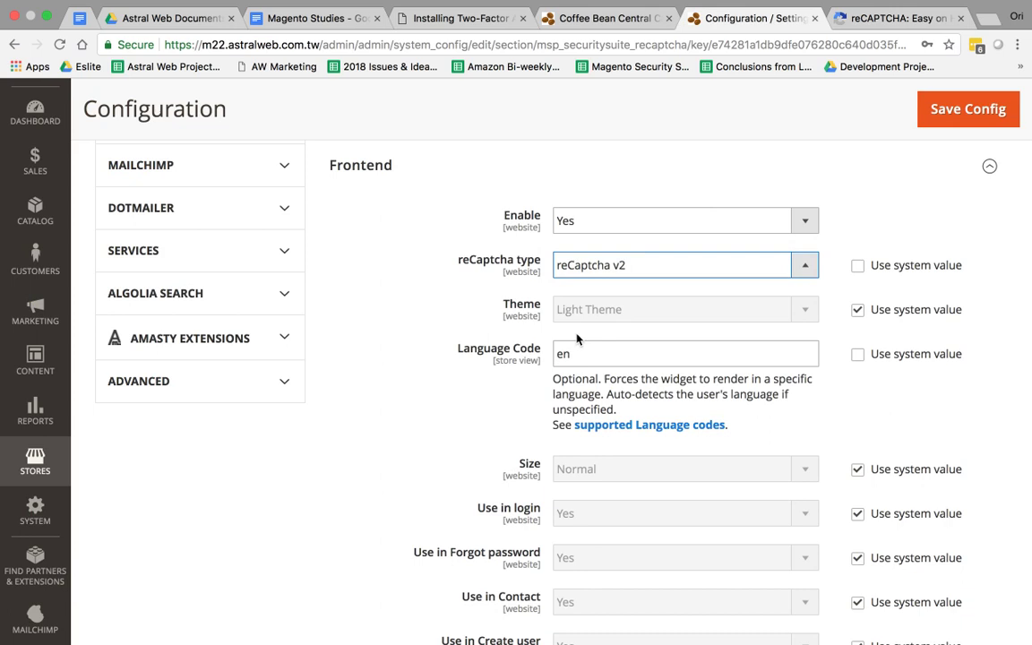
pyautogui.click(564, 263)
pyautogui.click(587, 279)
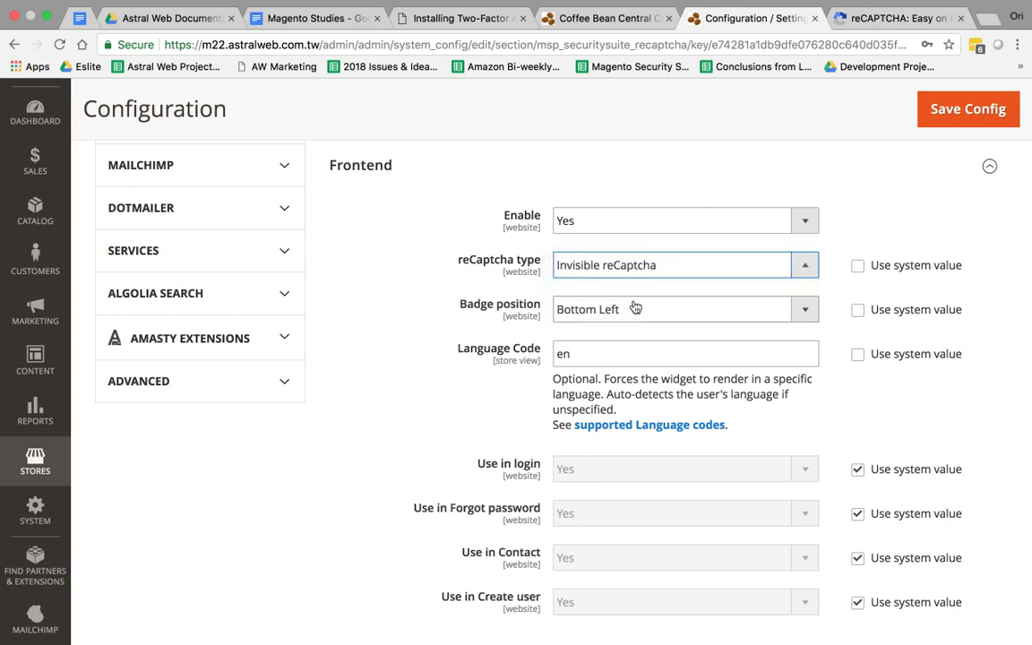
pyautogui.click(635, 307)
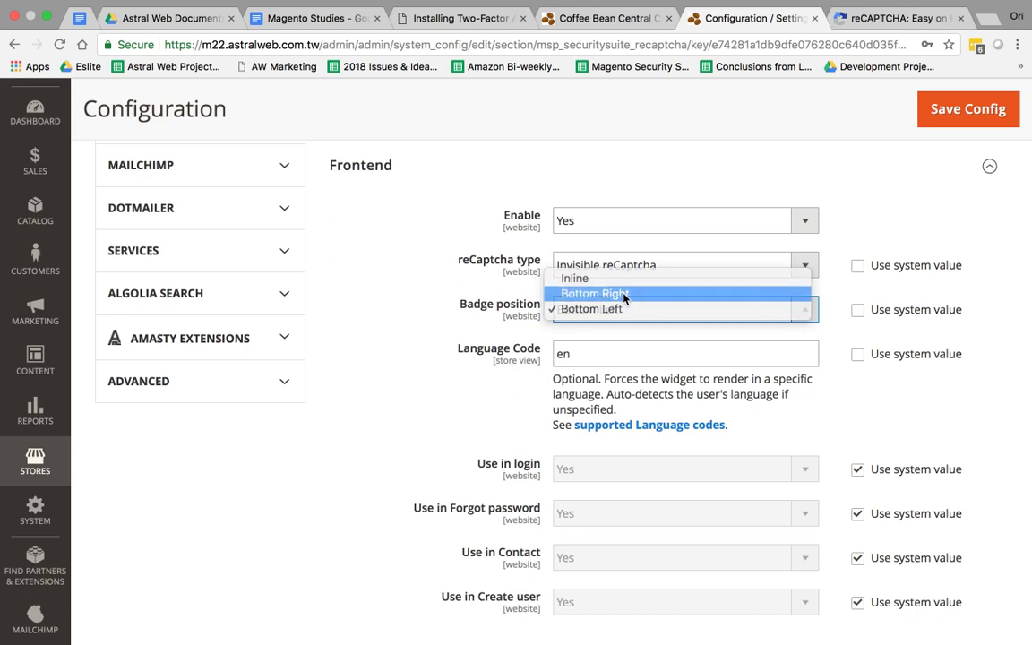
pyautogui.click(595, 293)
# Change the frontend badge position to Inline and save the configuration.
pyautogui.click(895, 45)
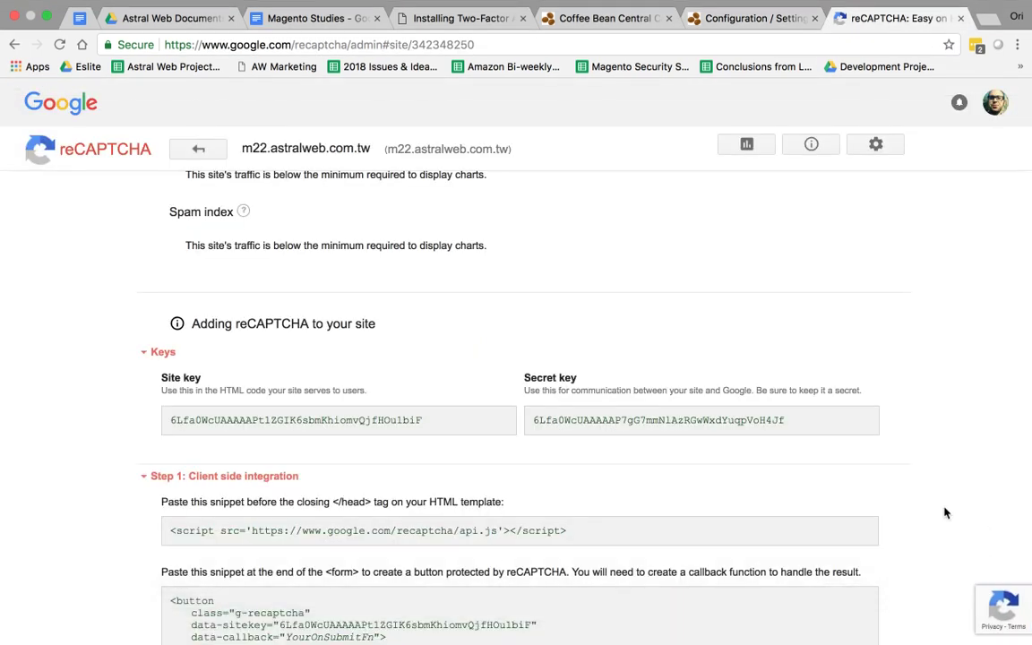
pyautogui.click(713, 22)
pyautogui.click(601, 18)
pyautogui.click(714, 25)
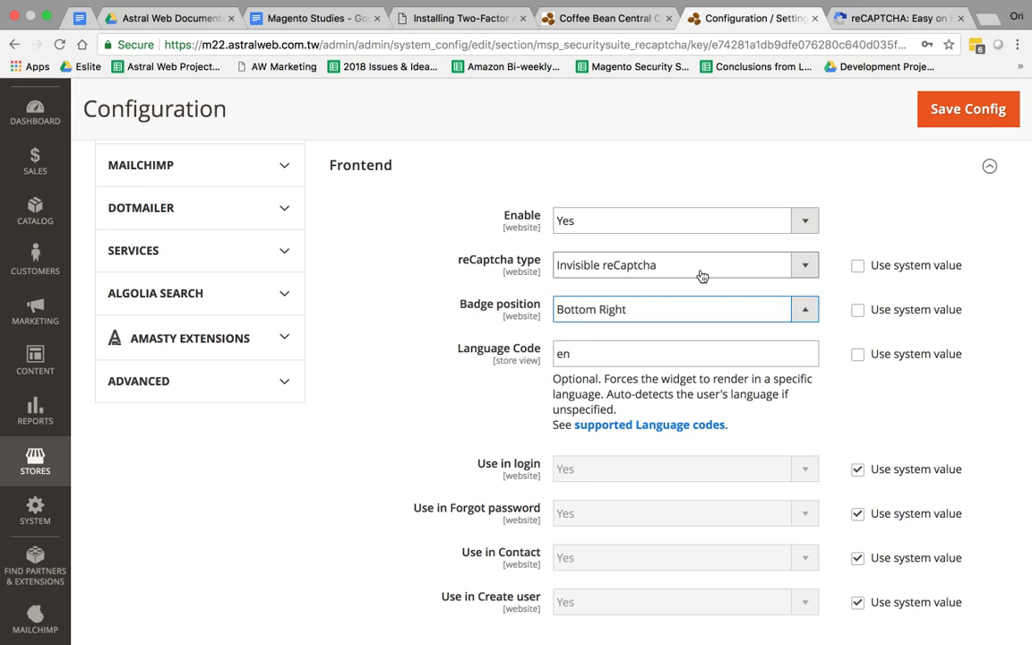
pyautogui.click(640, 305)
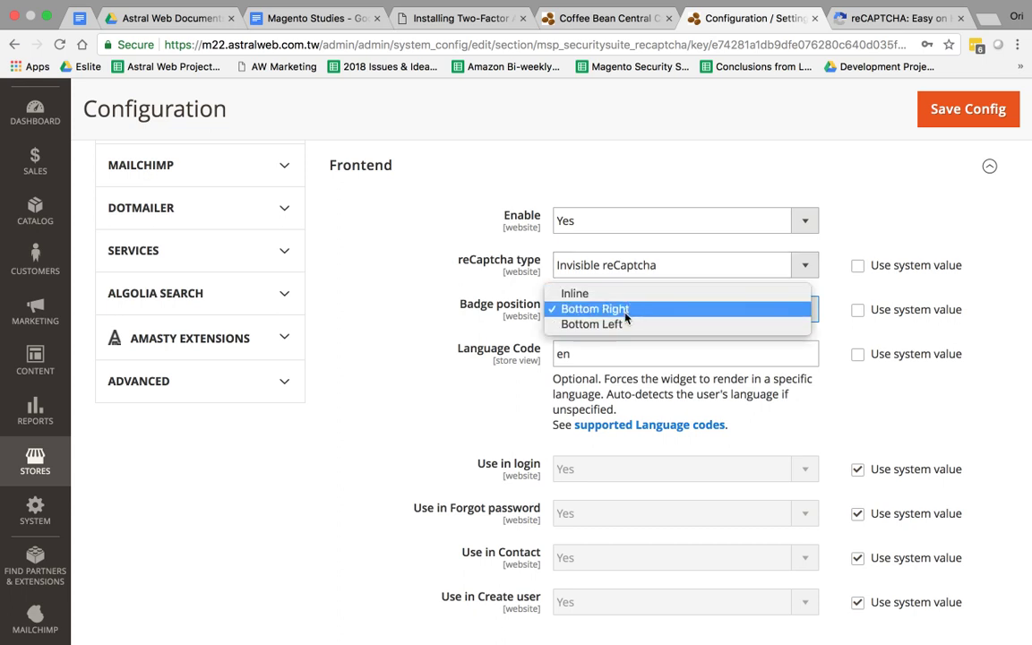
pyautogui.click(595, 309)
pyautogui.press('Up')
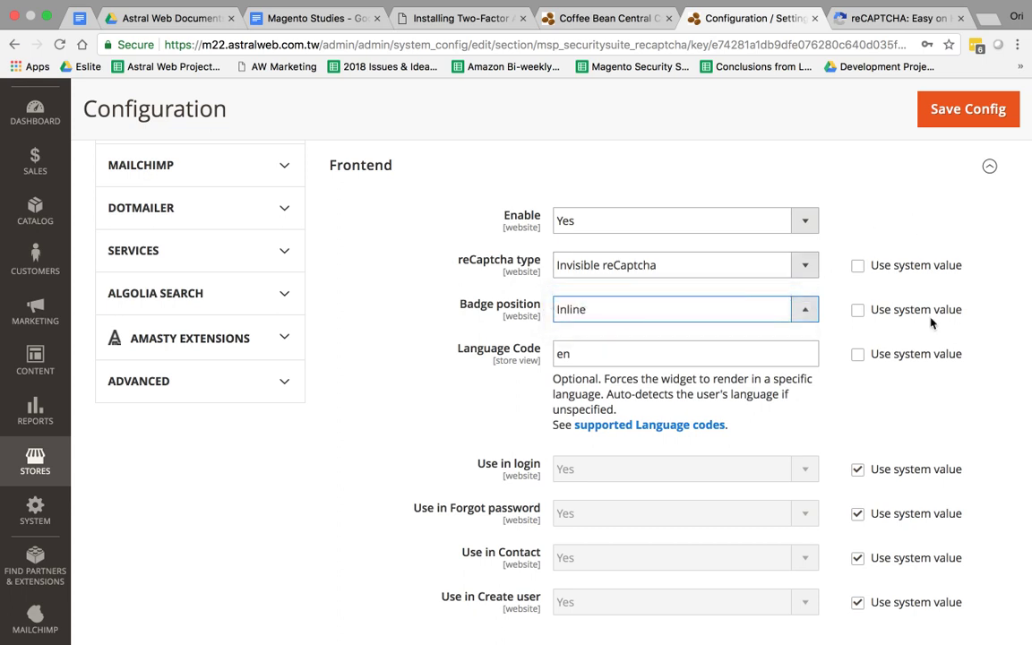
pyautogui.click(948, 110)
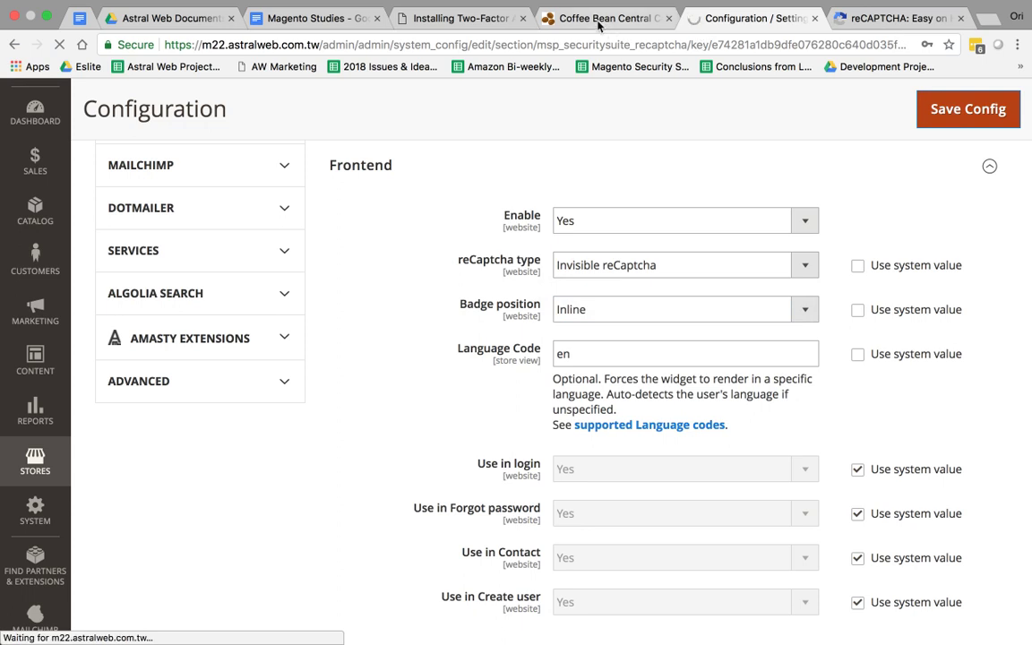
# Reload the storefront Create an Account page to check the reCAPTCHA badge.
pyautogui.click(534, 23)
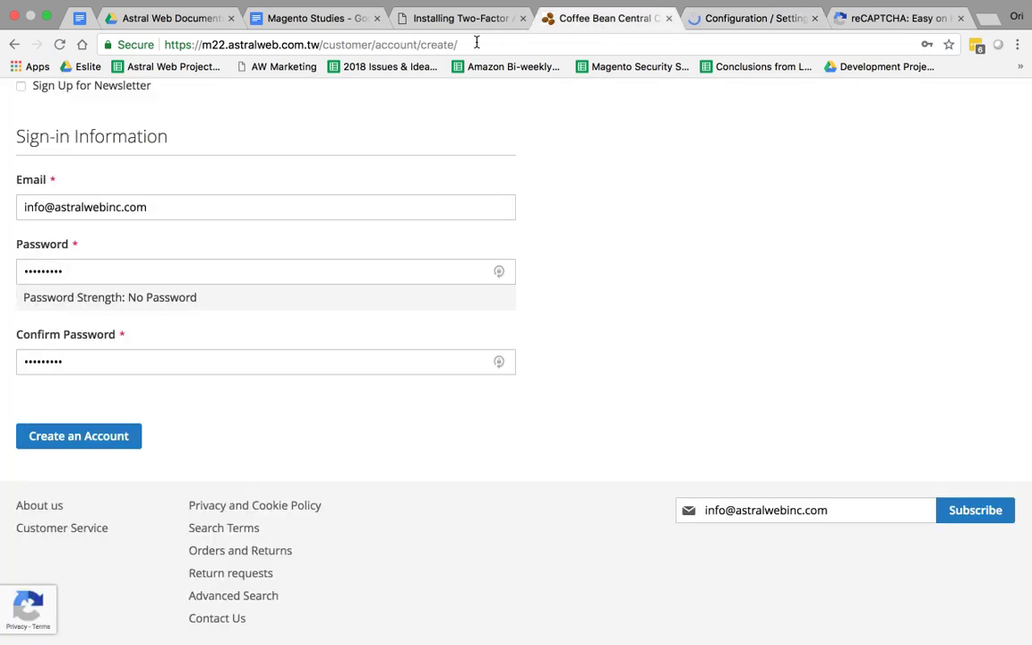
pyautogui.click(476, 43)
pyautogui.click(507, 42)
pyautogui.press('Return')
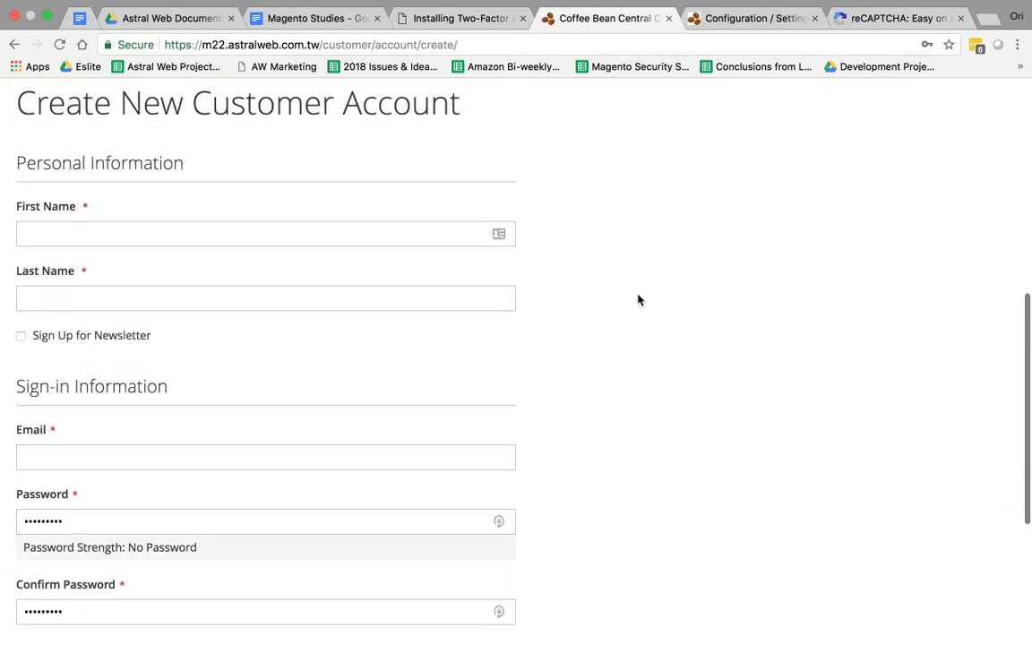
pyautogui.scroll(-4, 638, 299)
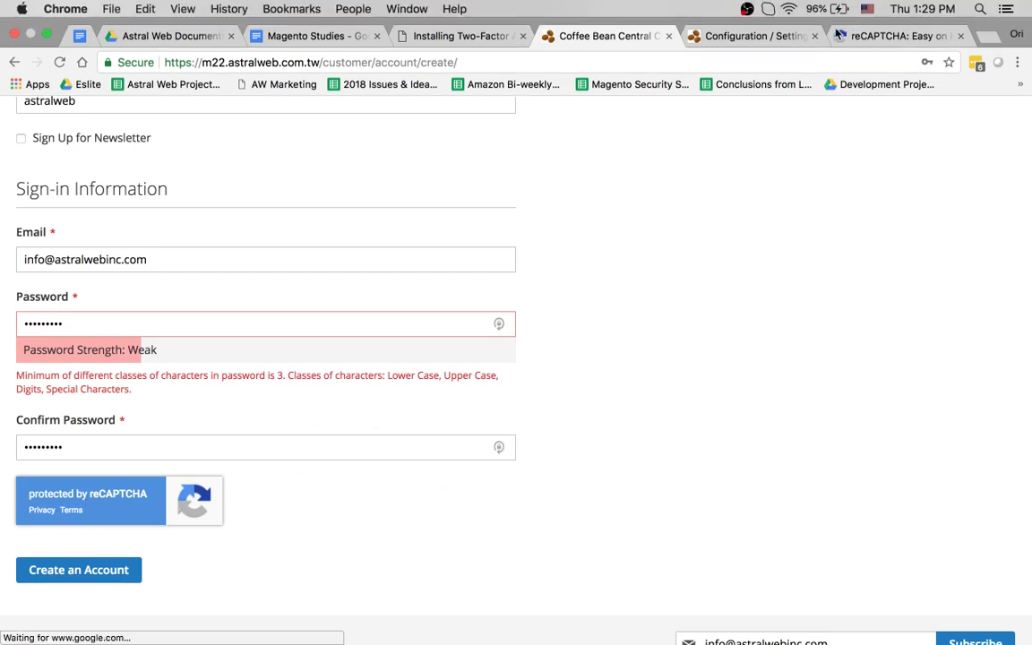
# Set the frontend badge position to Bottom Left and save the configuration.
pyautogui.click(757, 36)
pyautogui.scroll(-8, 677, 416)
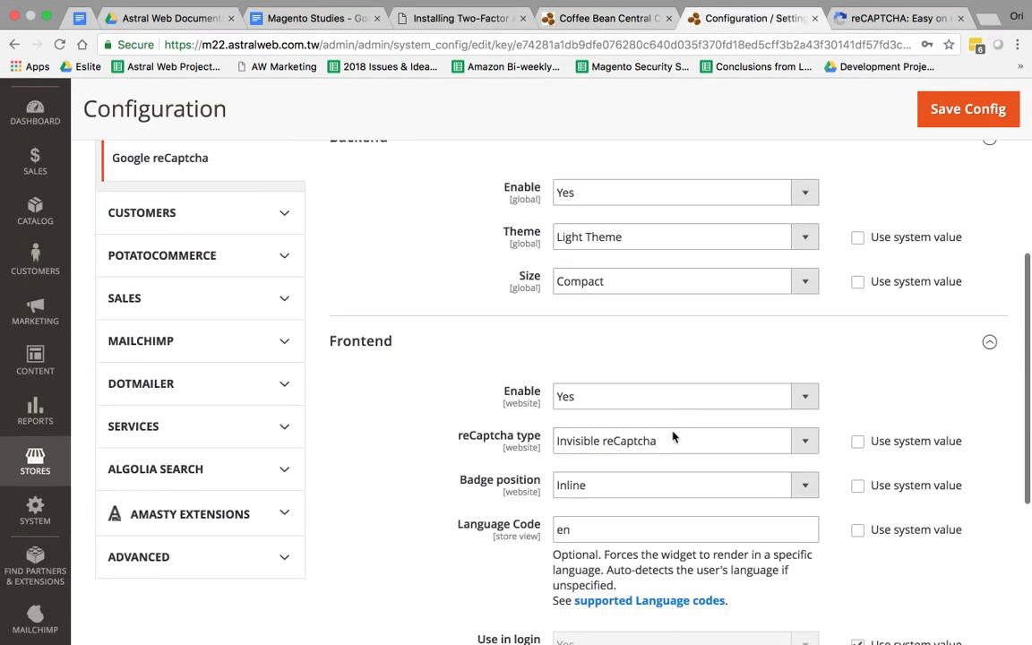
pyautogui.click(634, 485)
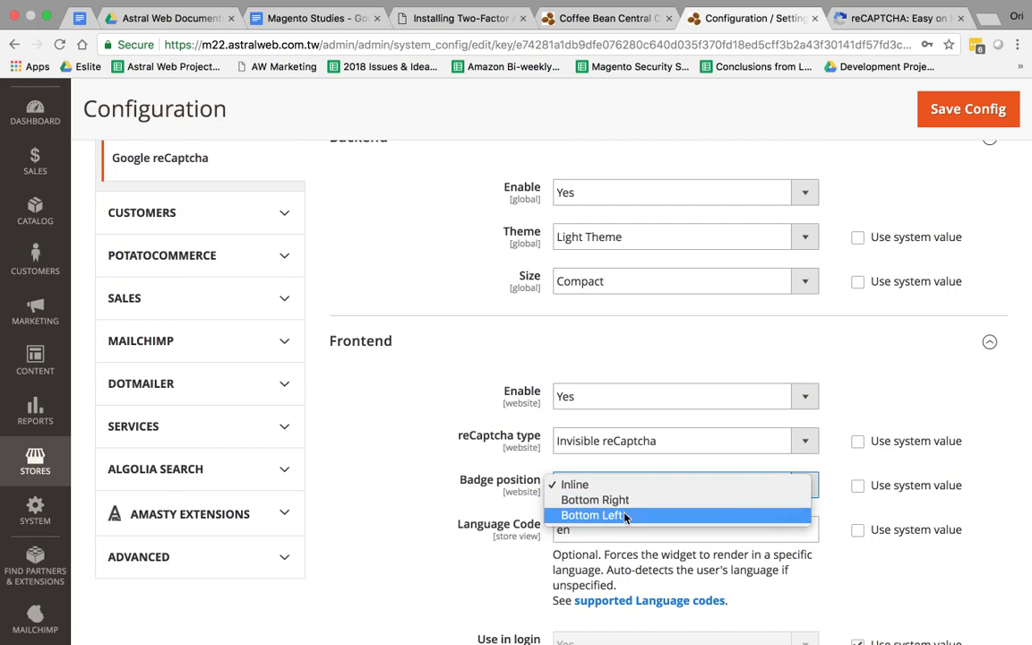
pyautogui.click(593, 515)
pyautogui.click(952, 111)
# Reload the storefront sign-up page to see the badge at the bottom left.
pyautogui.click(596, 18)
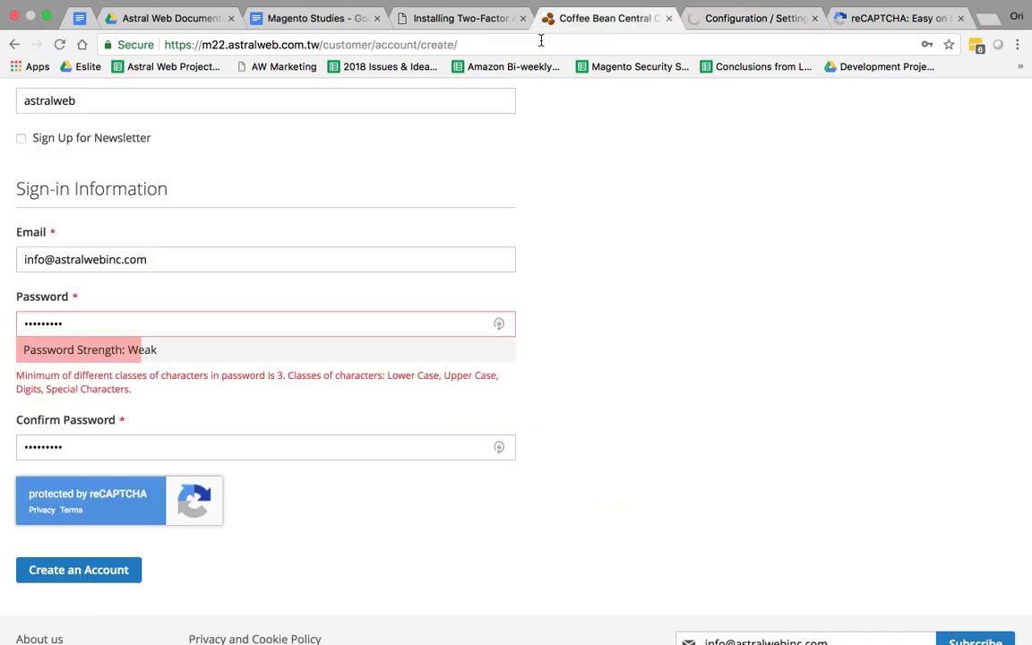
pyautogui.click(565, 44)
pyautogui.click(572, 43)
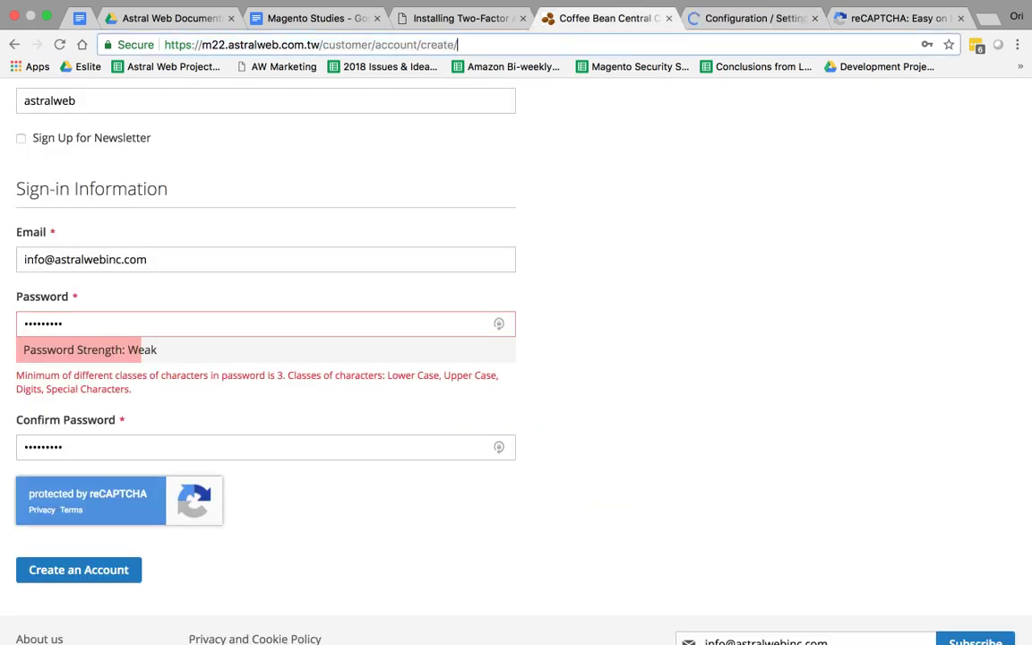
pyautogui.press('Return')
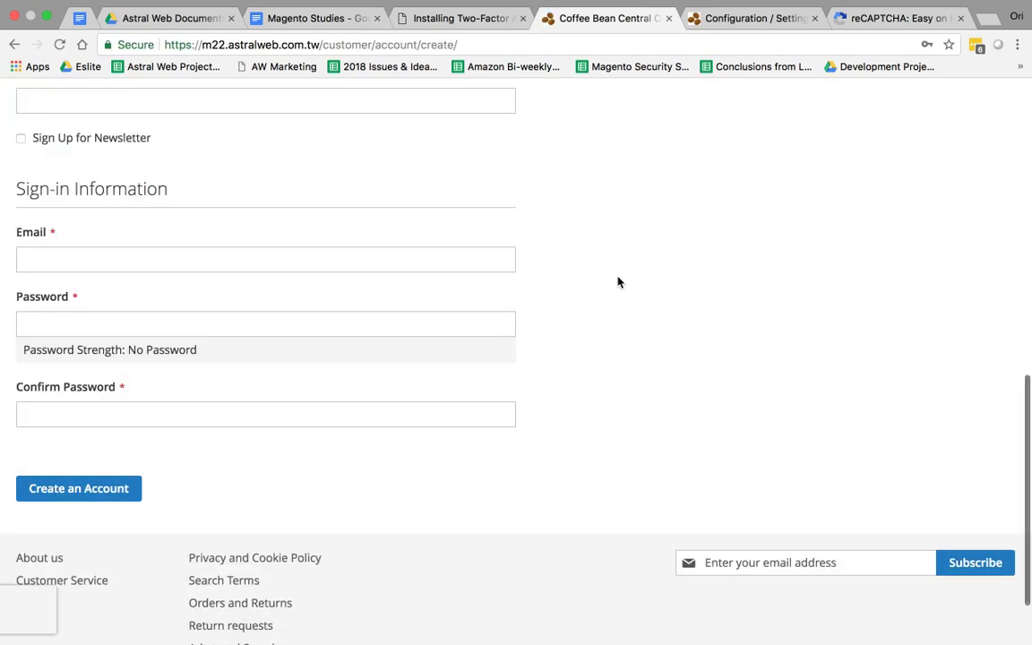
pyautogui.scroll(-1, 618, 282)
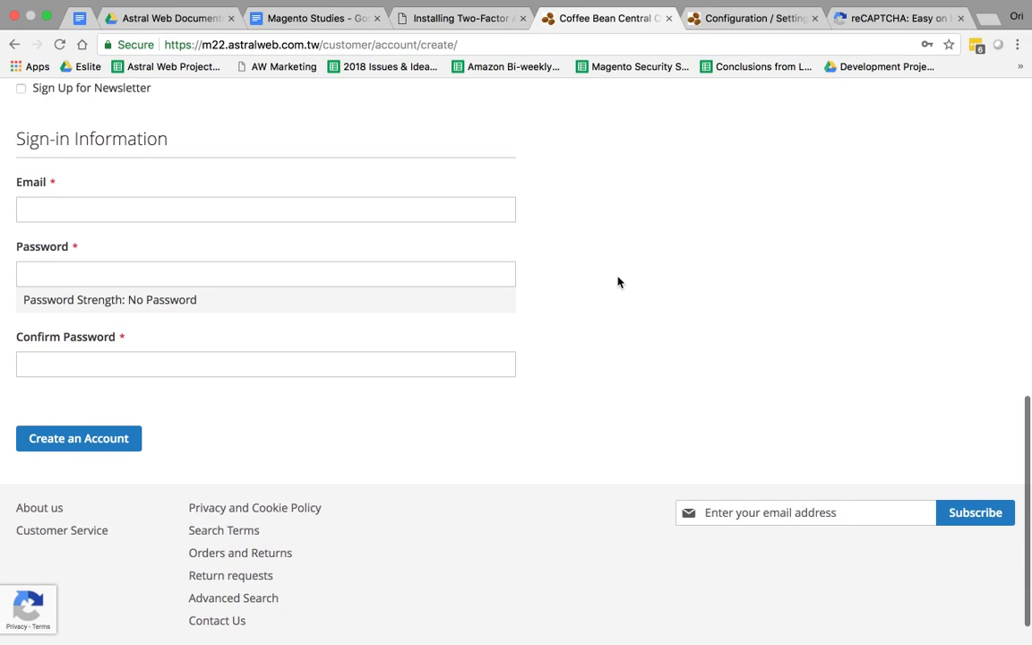
pyautogui.scroll(5, 618, 282)
pyautogui.scroll(-6, 617, 282)
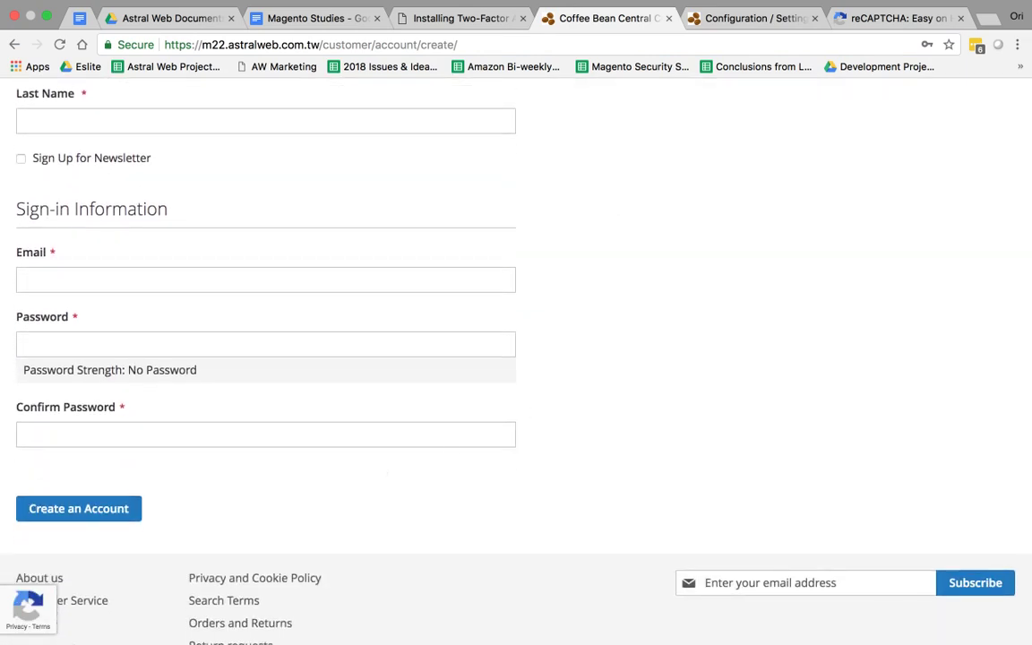
# Open the supported Language codes reference linked under the frontend Language Code field.
pyautogui.click(751, 18)
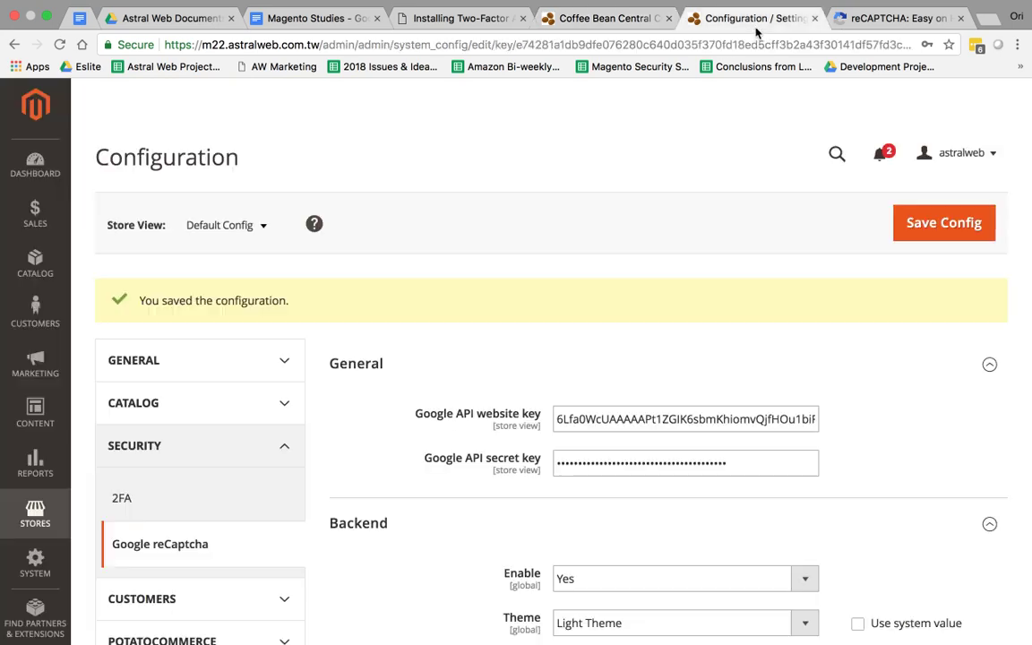
pyautogui.scroll(-10, 914, 389)
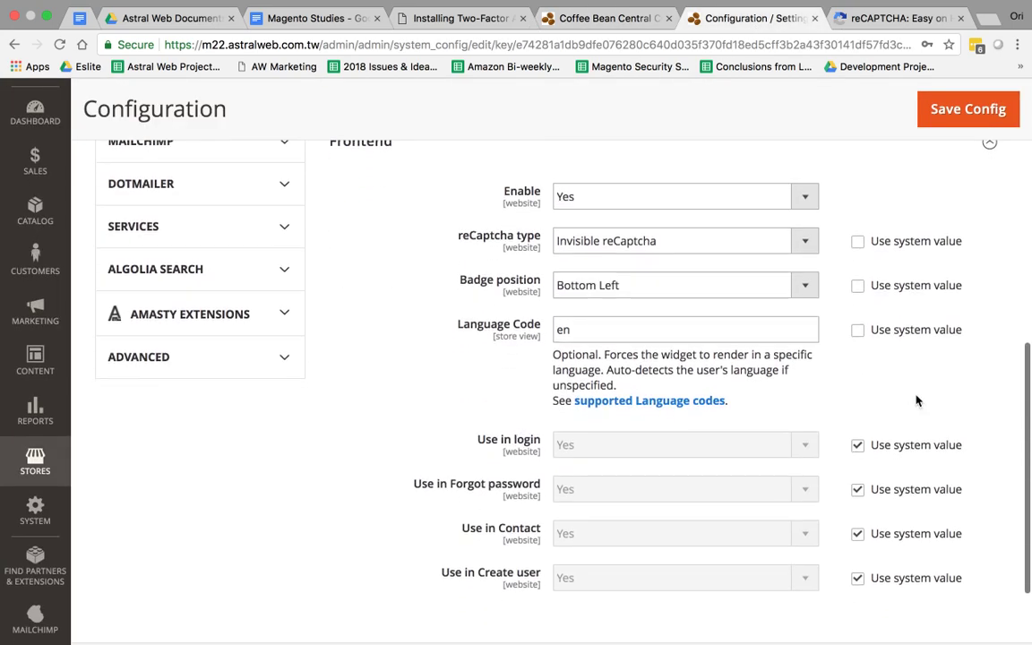
pyautogui.click(666, 330)
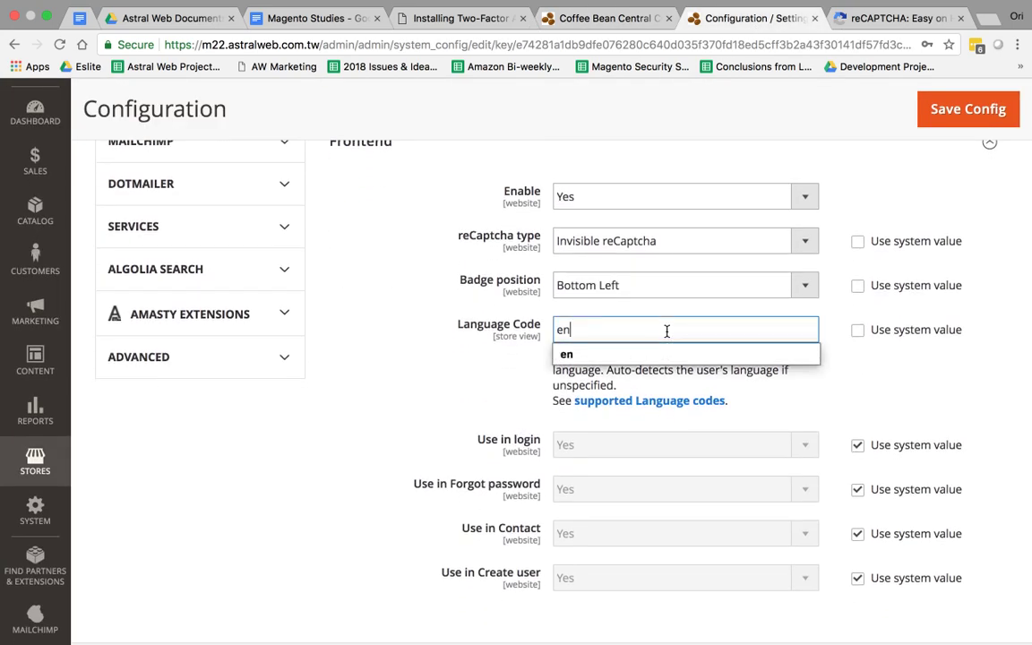
pyautogui.click(506, 300)
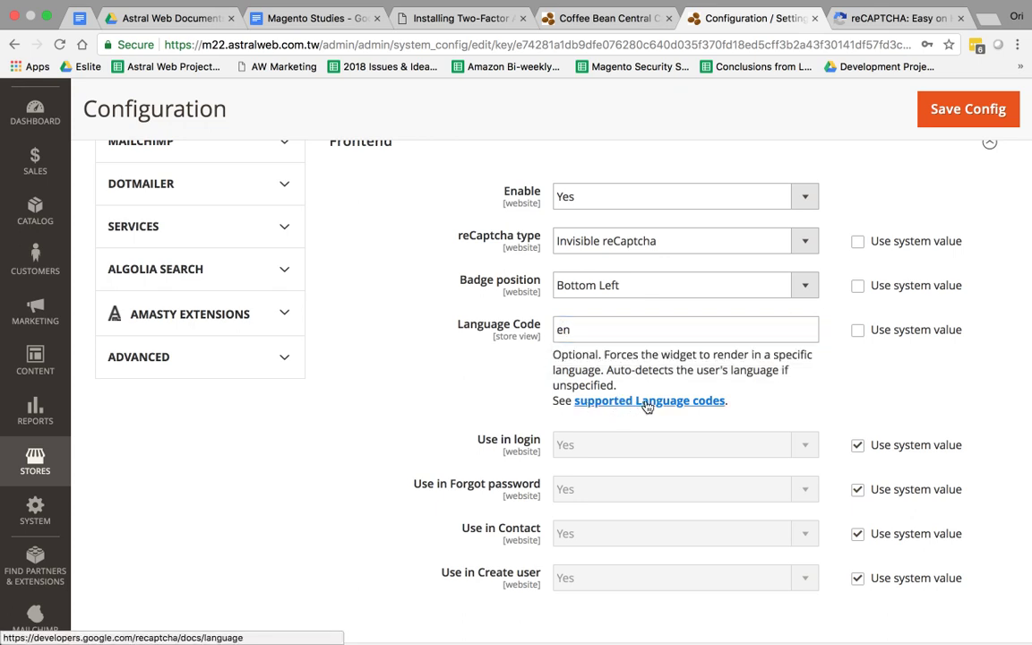
pyautogui.click(647, 402)
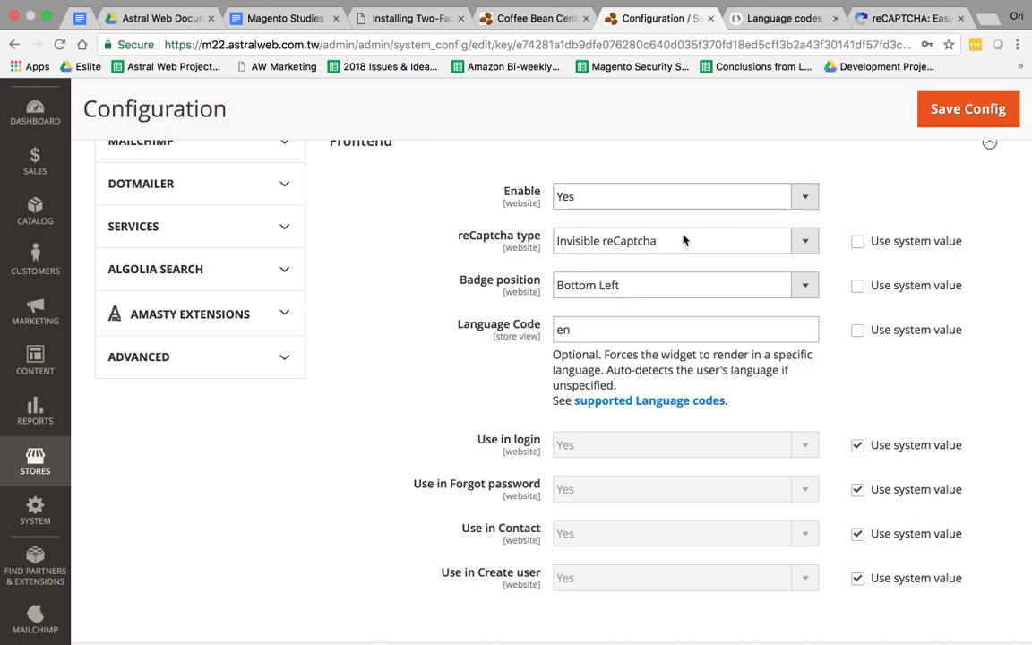
pyautogui.click(903, 18)
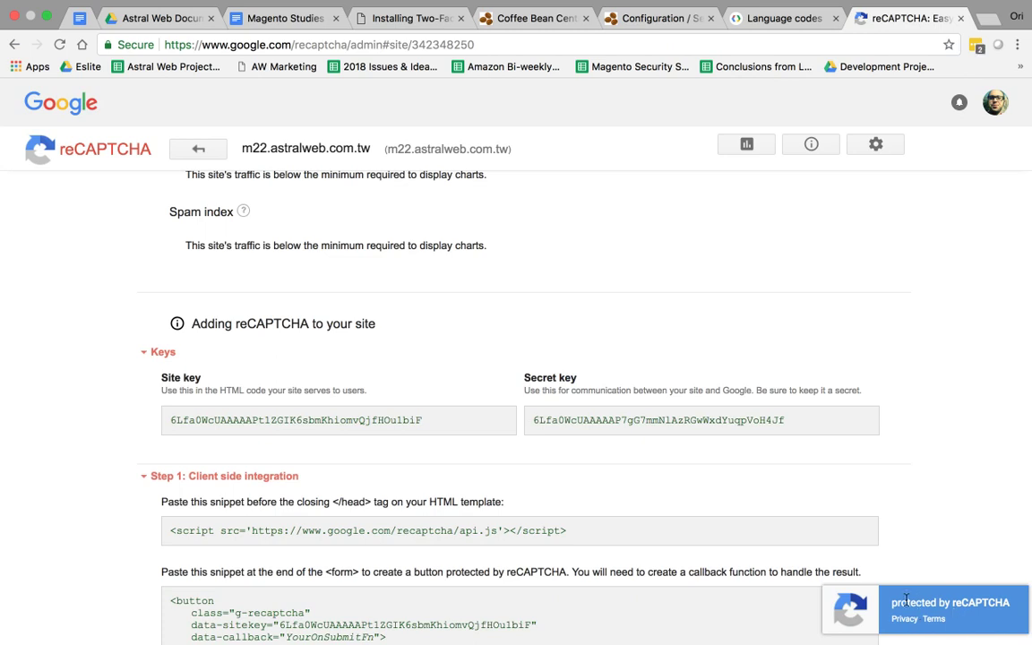
# Copy Hebrew's code iw from the language list and paste it over en in Language Code.
pyautogui.click(781, 19)
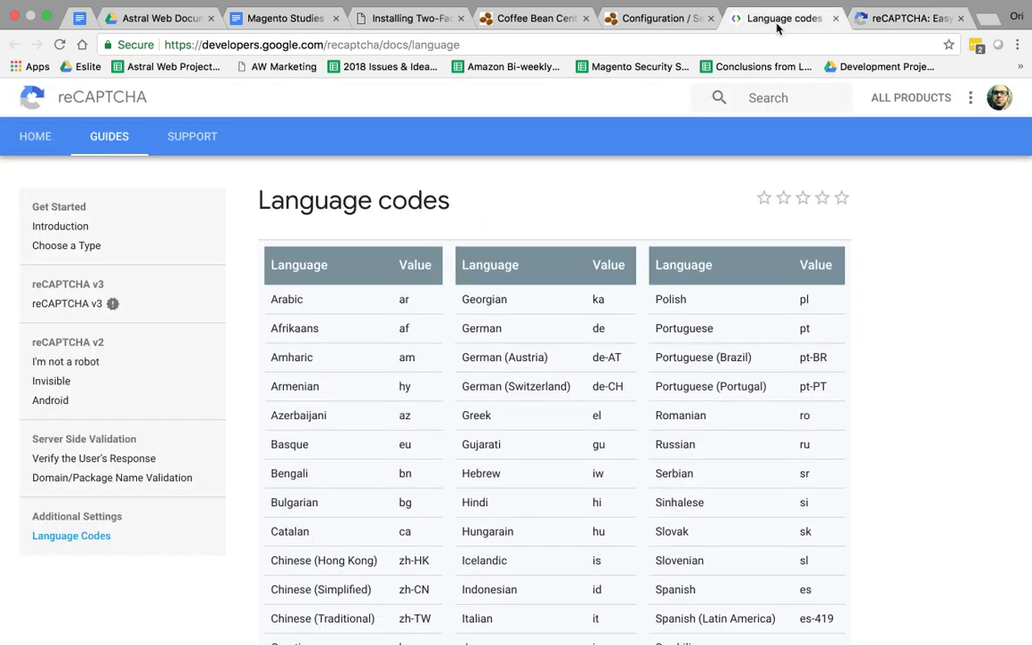
pyautogui.scroll(-5, 587, 370)
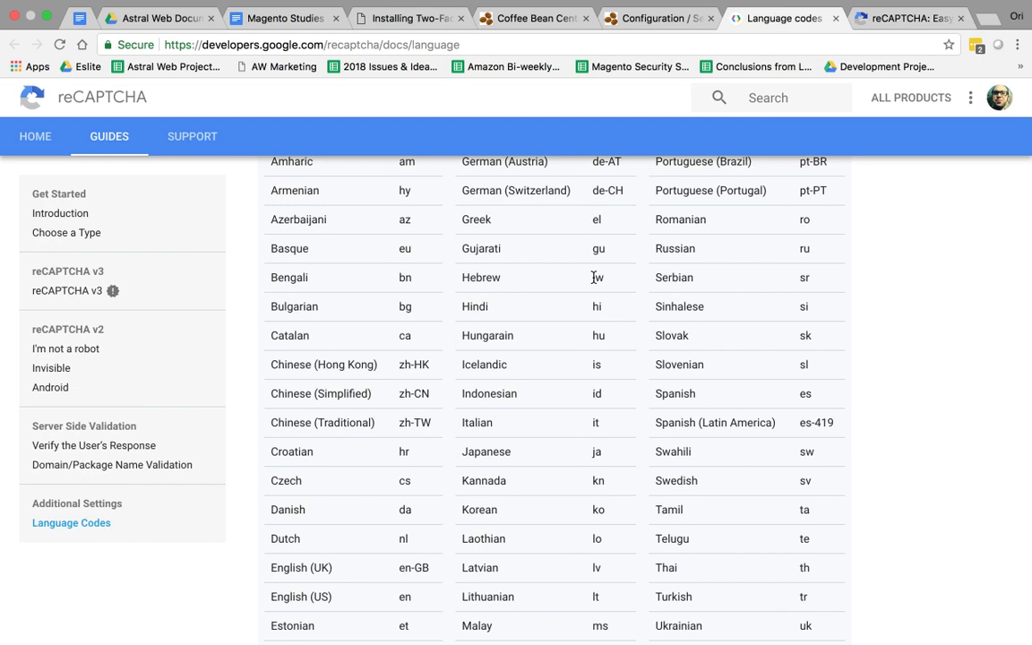
pyautogui.doubleClick(596, 278)
pyautogui.hotkey('ctrl', 'c')
pyautogui.click(645, 18)
pyautogui.doubleClick(608, 329)
pyautogui.hotkey('ctrl', 'v')
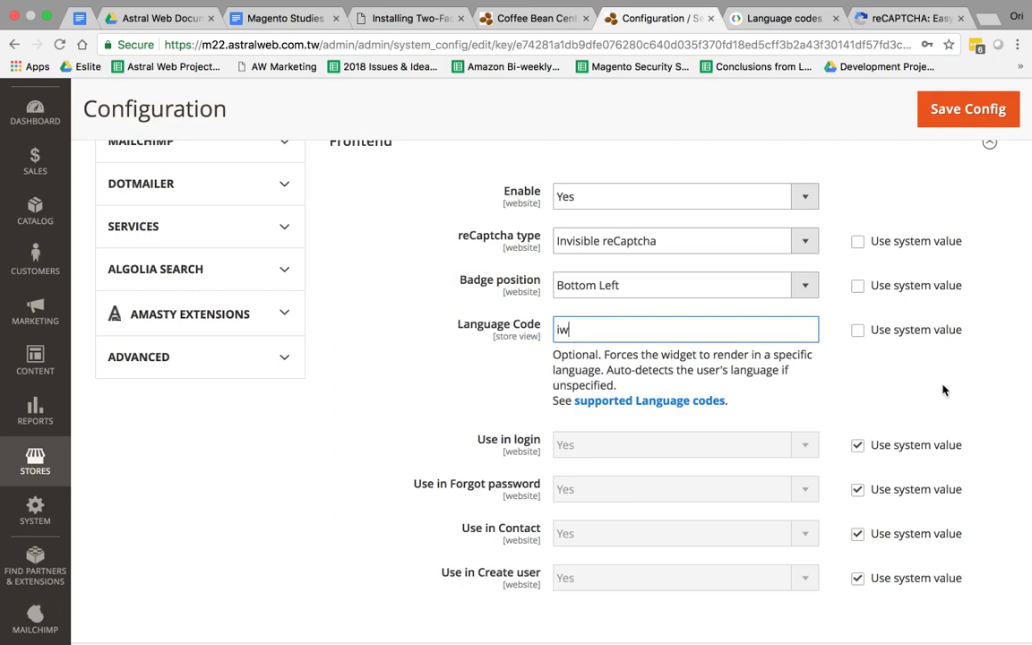
# Scroll the configuration, then bring up the storefront Create New Customer Account page.
pyautogui.scroll(-3, 942, 390)
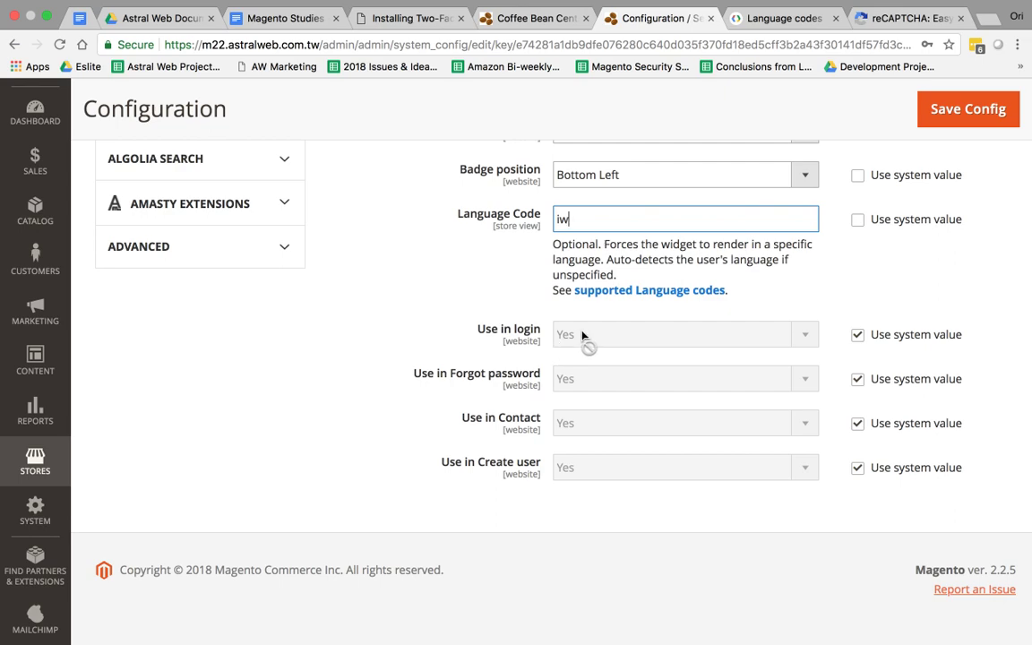
pyautogui.click(518, 20)
# View the storefront Customer Login form, then return to the reCAPTCHA configuration with language code iw.
pyautogui.scroll(10, 803, 225)
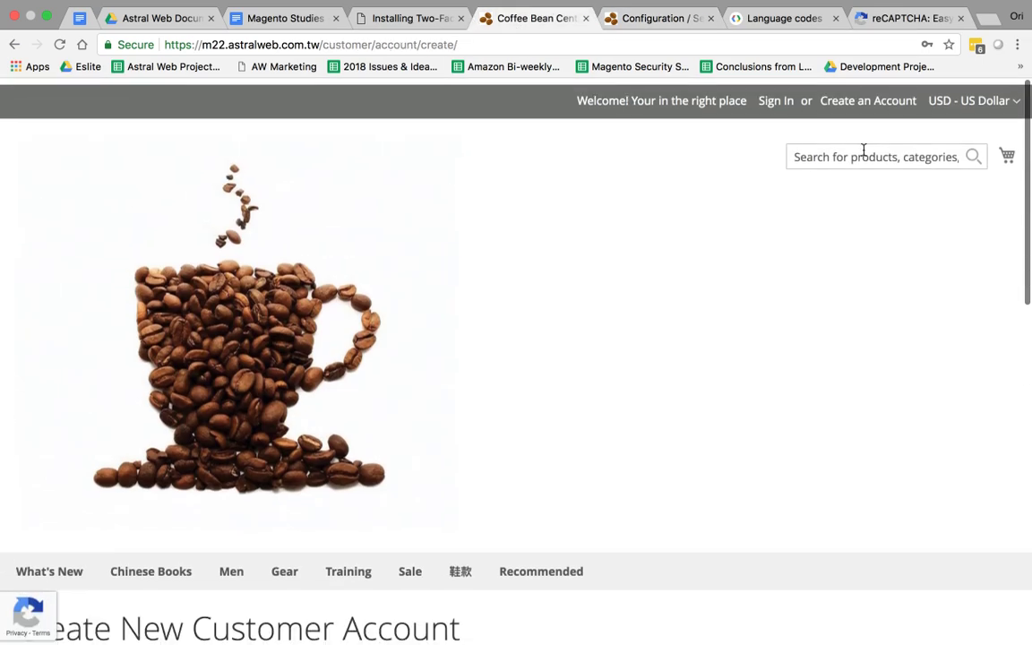
pyautogui.click(771, 97)
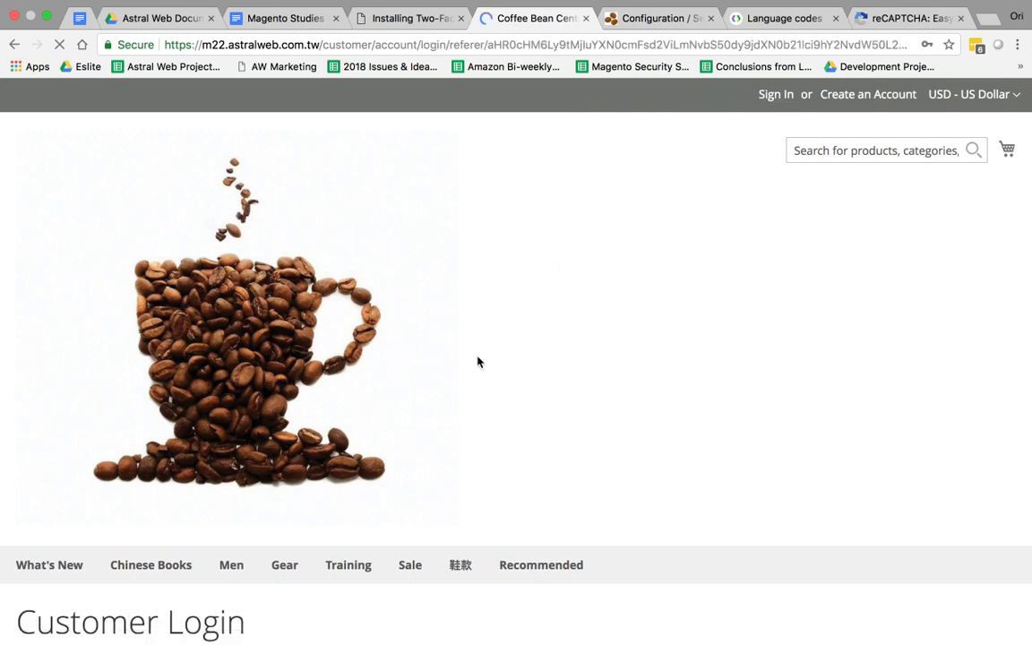
pyautogui.scroll(-5, 470, 367)
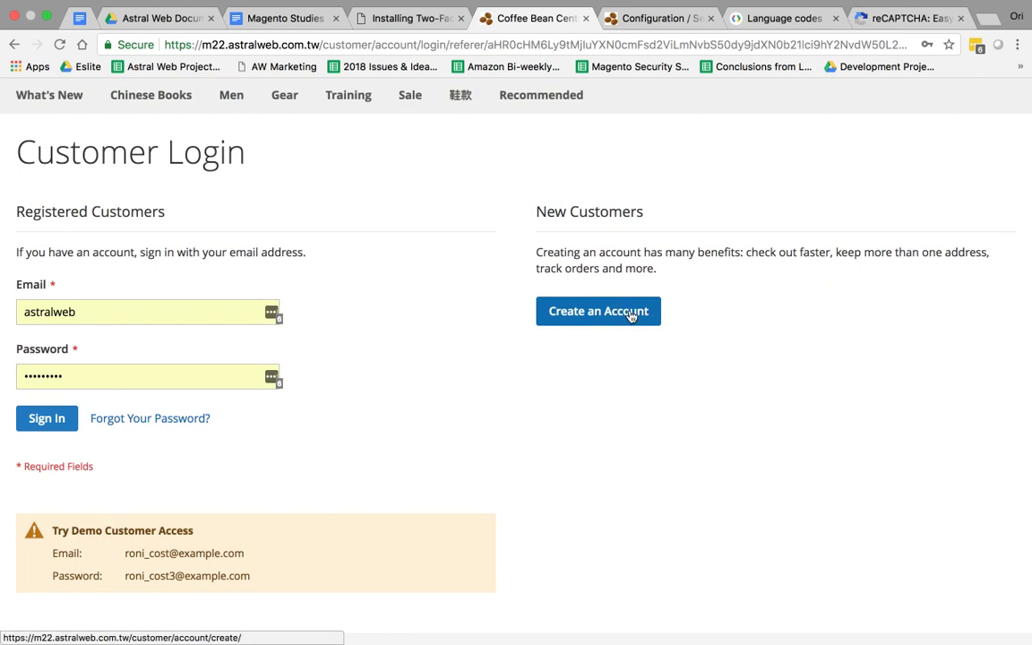
pyautogui.click(670, 22)
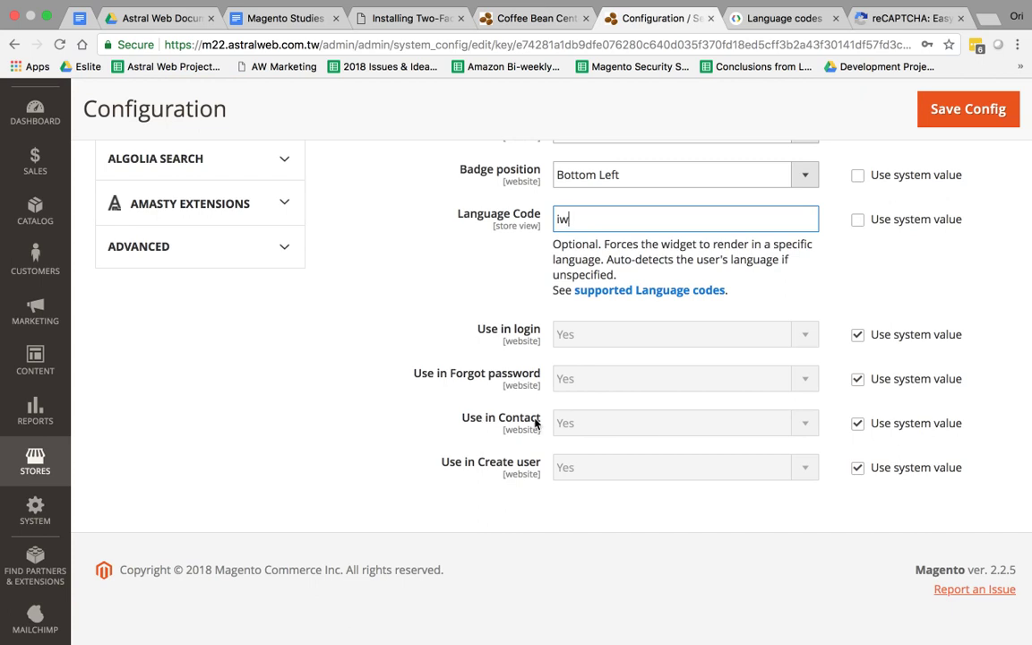
pyautogui.scroll(15, 657, 365)
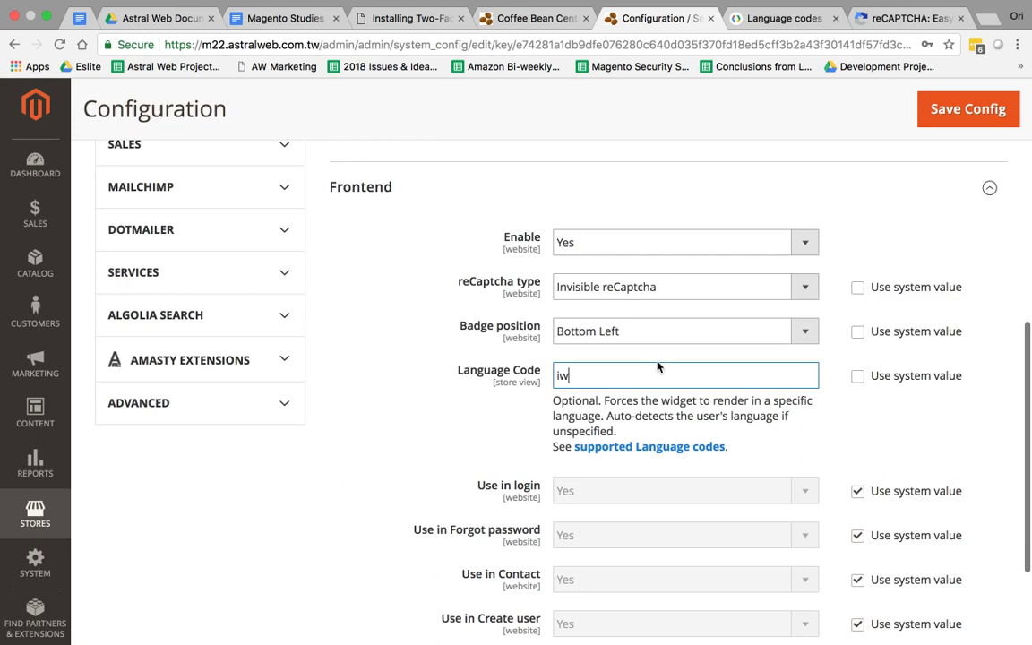
pyautogui.scroll(-5, 656, 365)
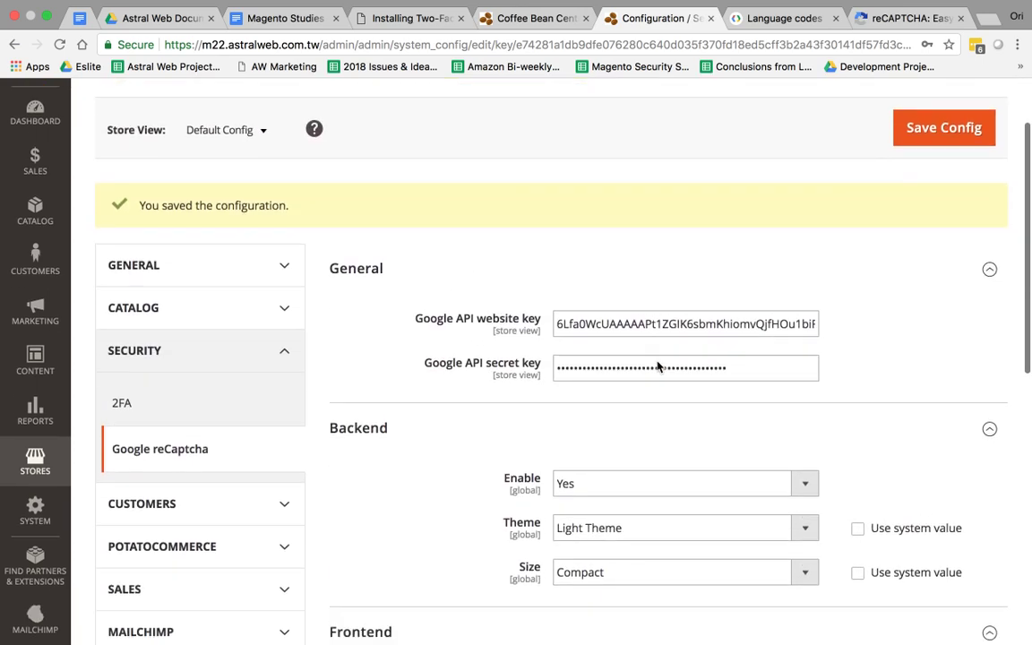
pyautogui.scroll(-4, 658, 366)
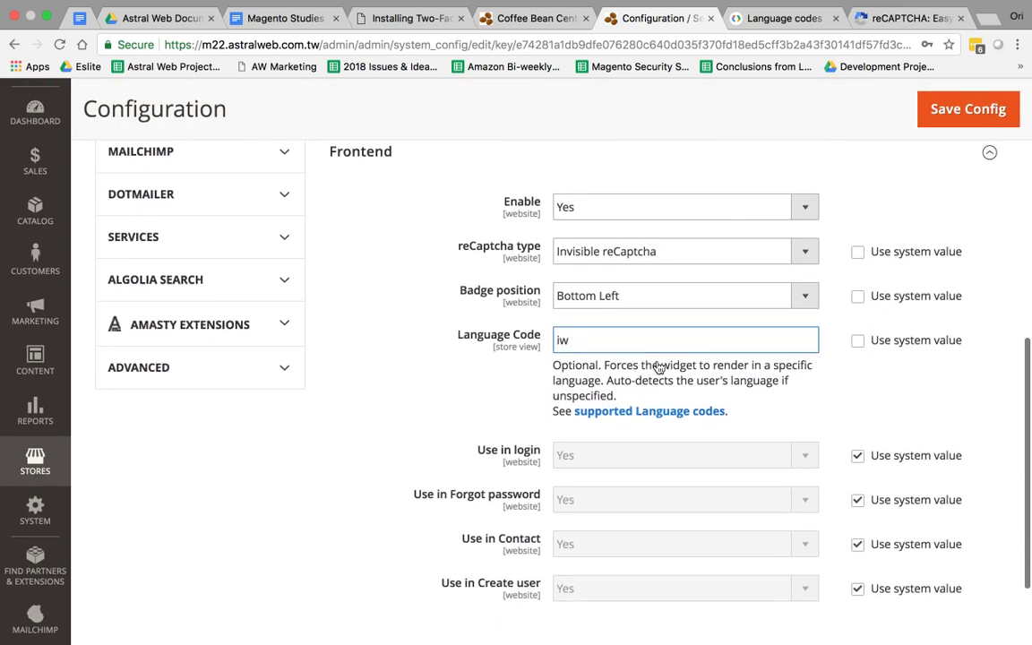
pyautogui.scroll(4, 657, 366)
pyautogui.scroll(5, 656, 365)
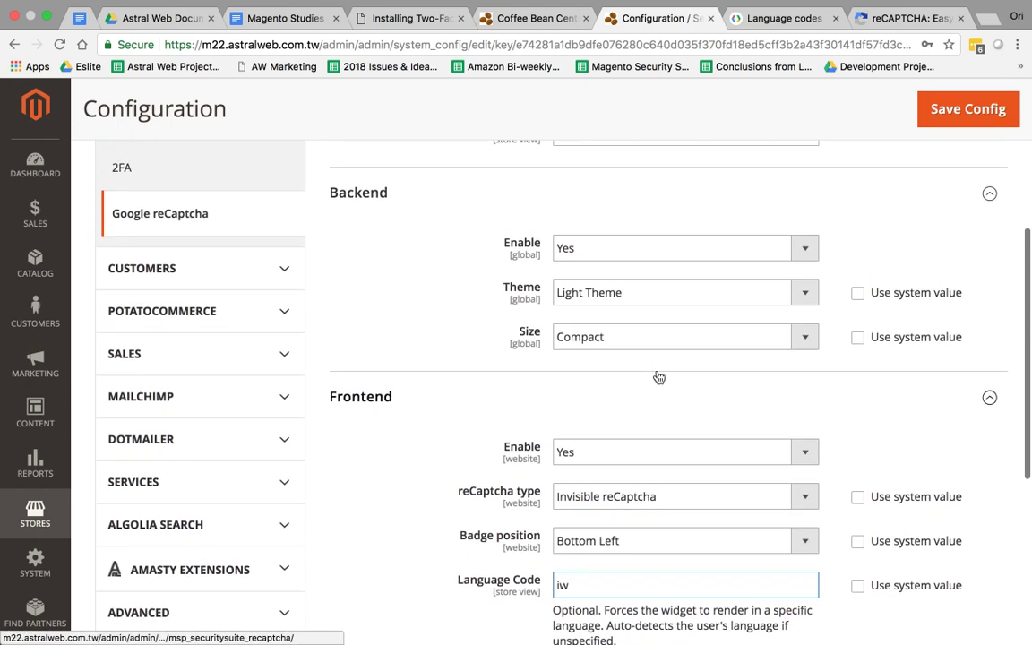
pyautogui.scroll(2, 657, 376)
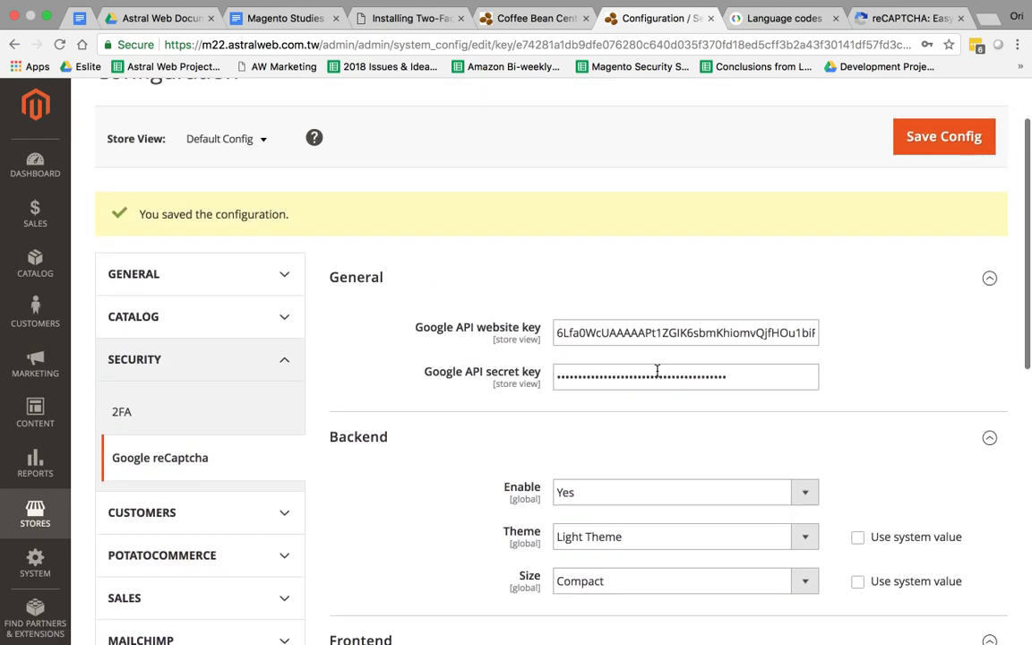
pyautogui.scroll(-5, 659, 377)
pyautogui.scroll(-5, 659, 377)
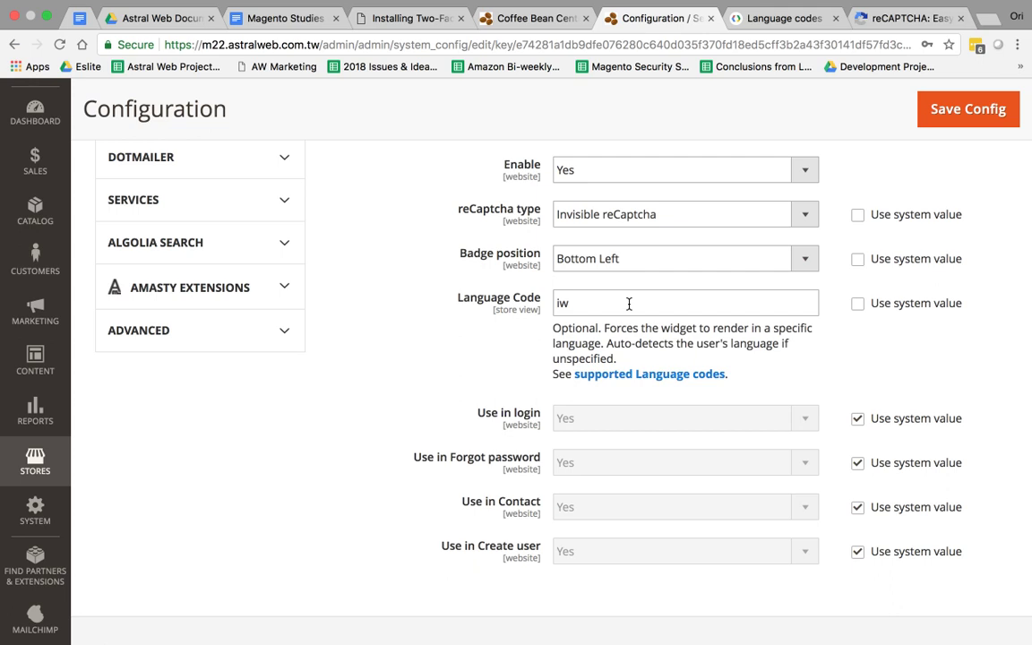
pyautogui.moveTo(689, 4)
pyautogui.click(748, 9)
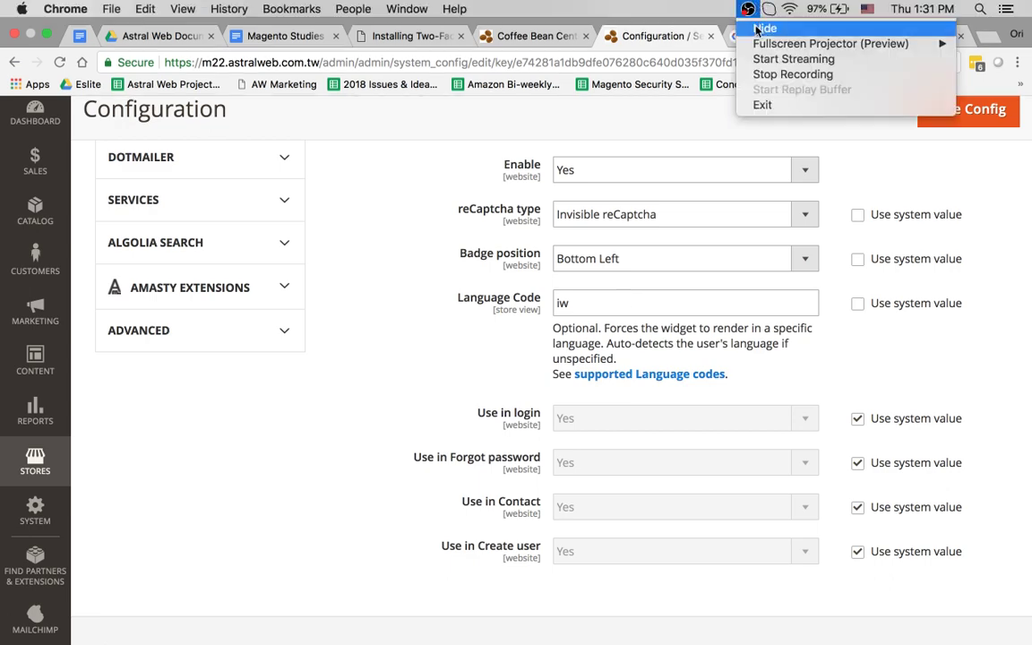